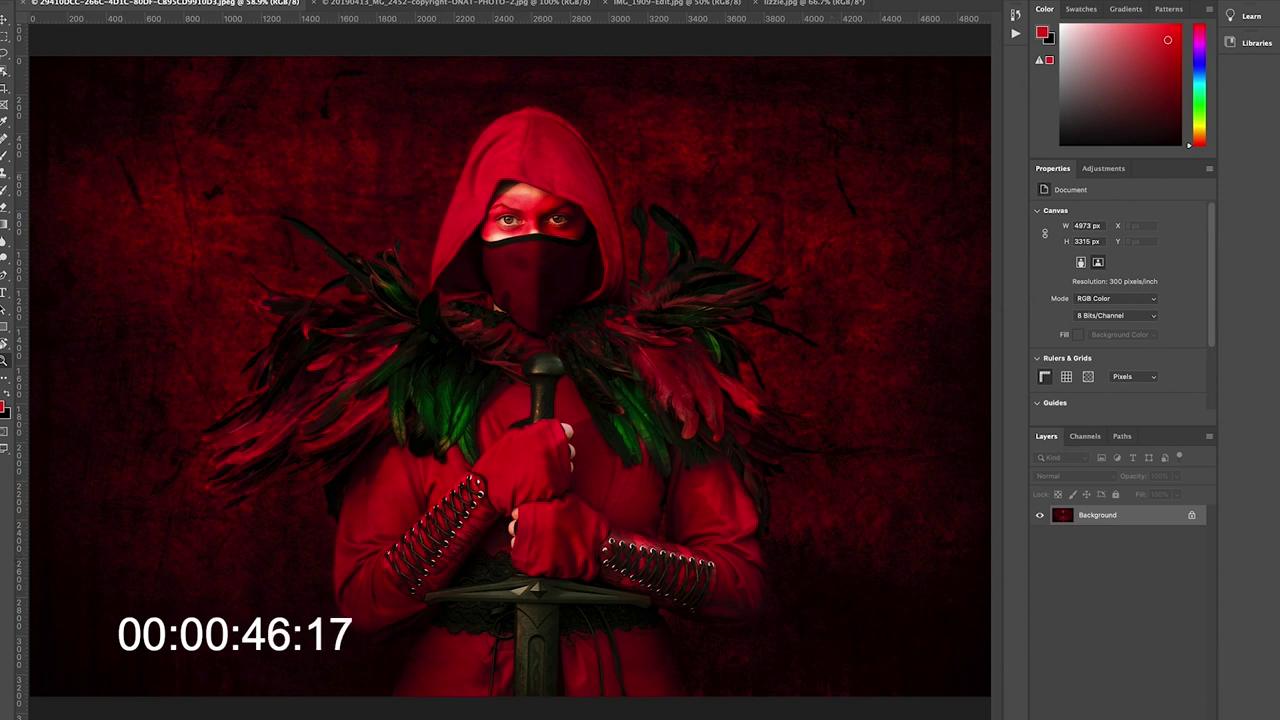
- Add an empty Layer 1 above the Background of the hooded-figure photo
key("ctrl+shift+alt+n")
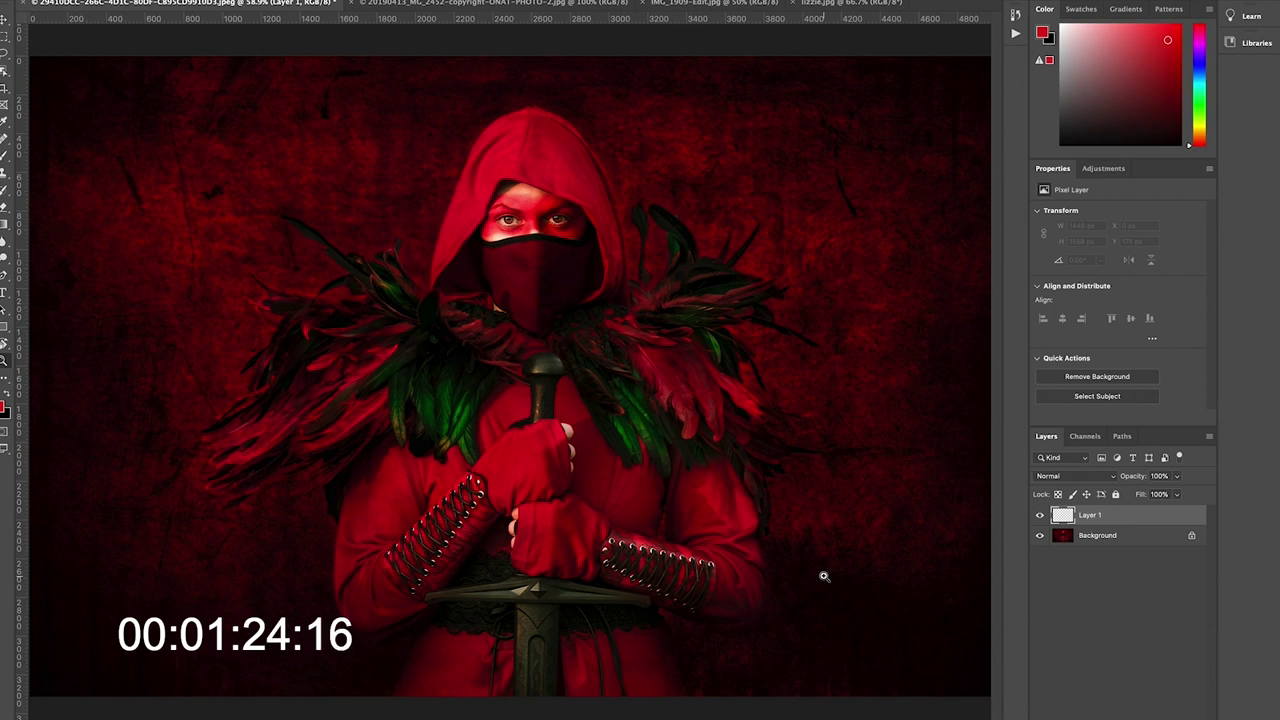
- Duplicate the Background, blur the copy with a 10.1-pixel Gaussian Blur, and add a layer mask
left_click(1091, 538)
key("ctrl+j")
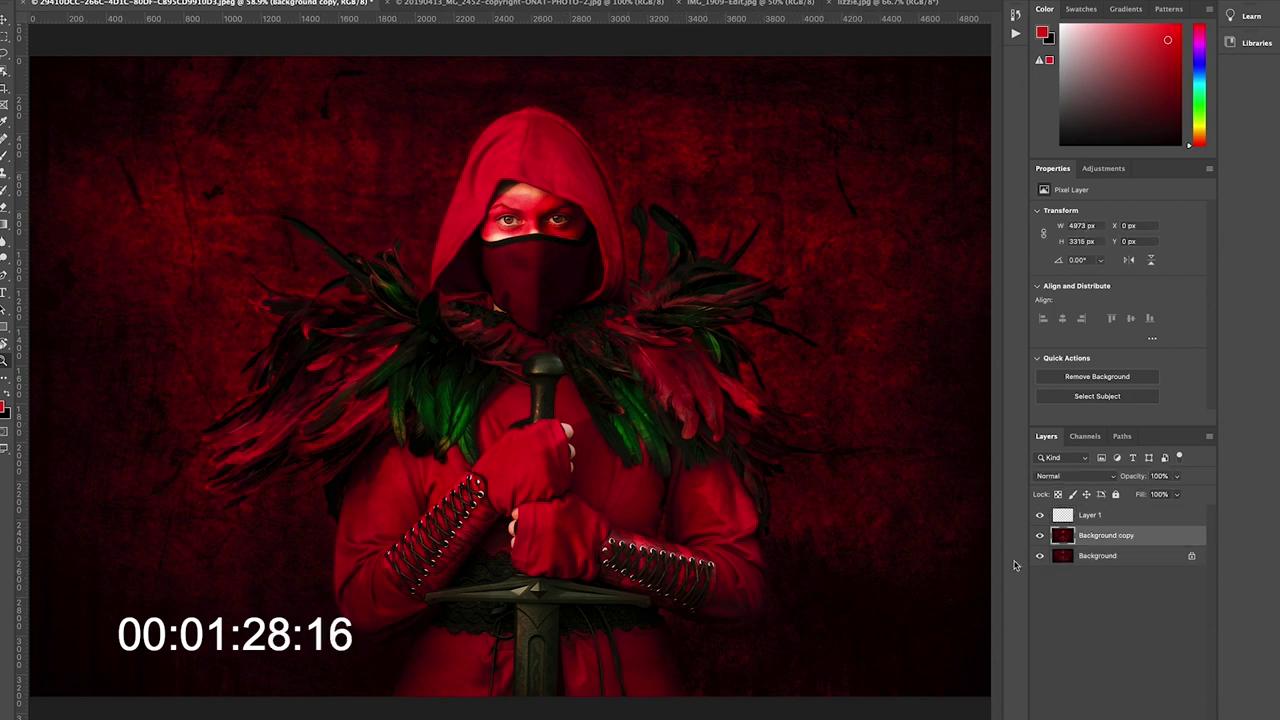
left_click(285, 0)
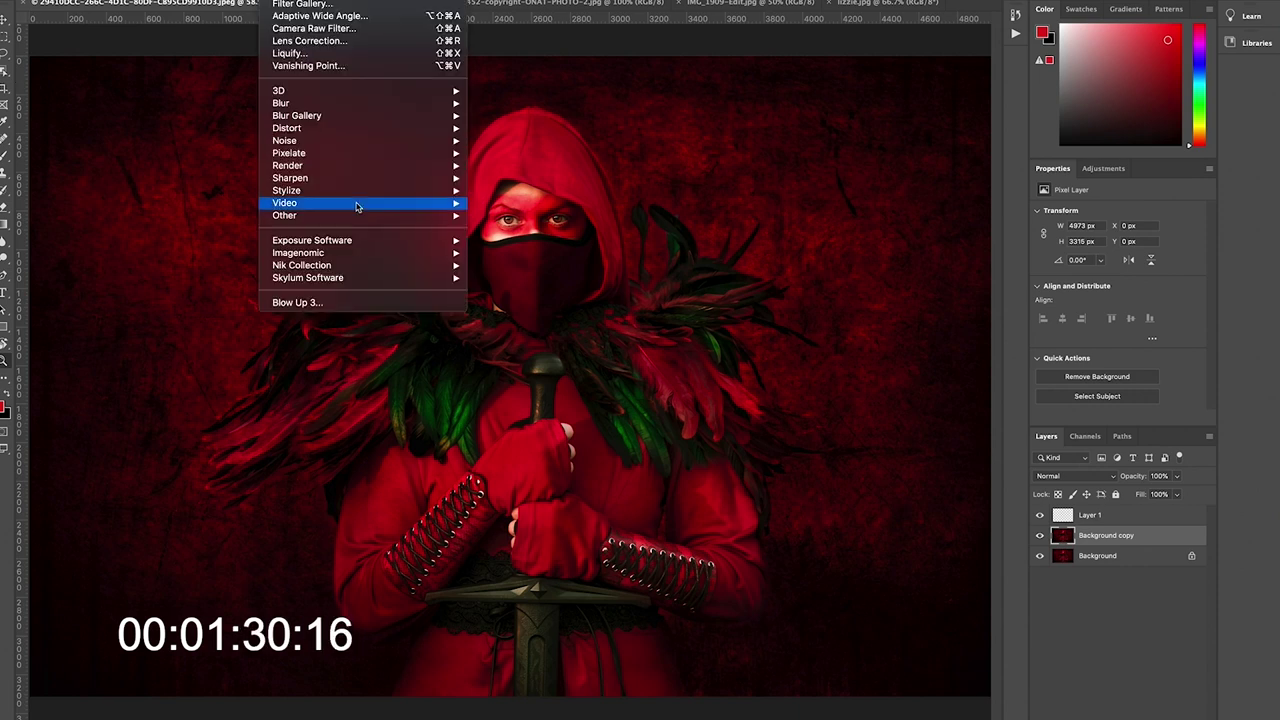
mouse_move(375, 105)
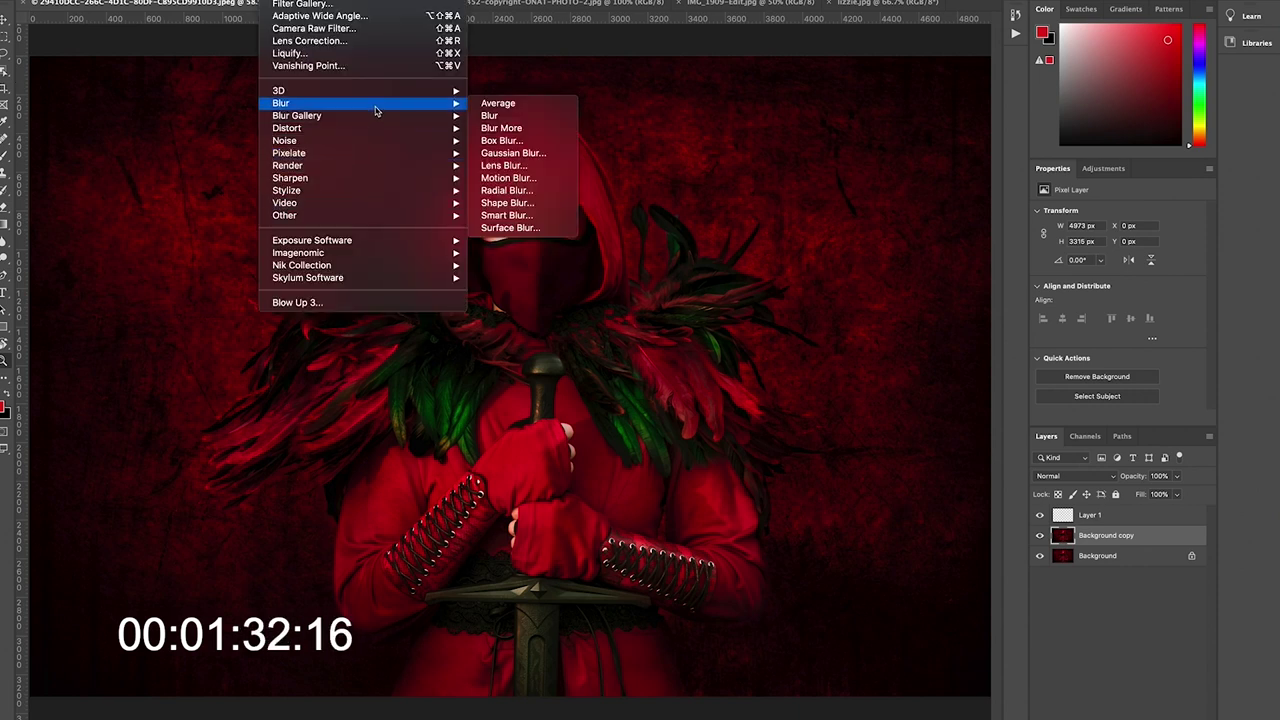
left_click(515, 153)
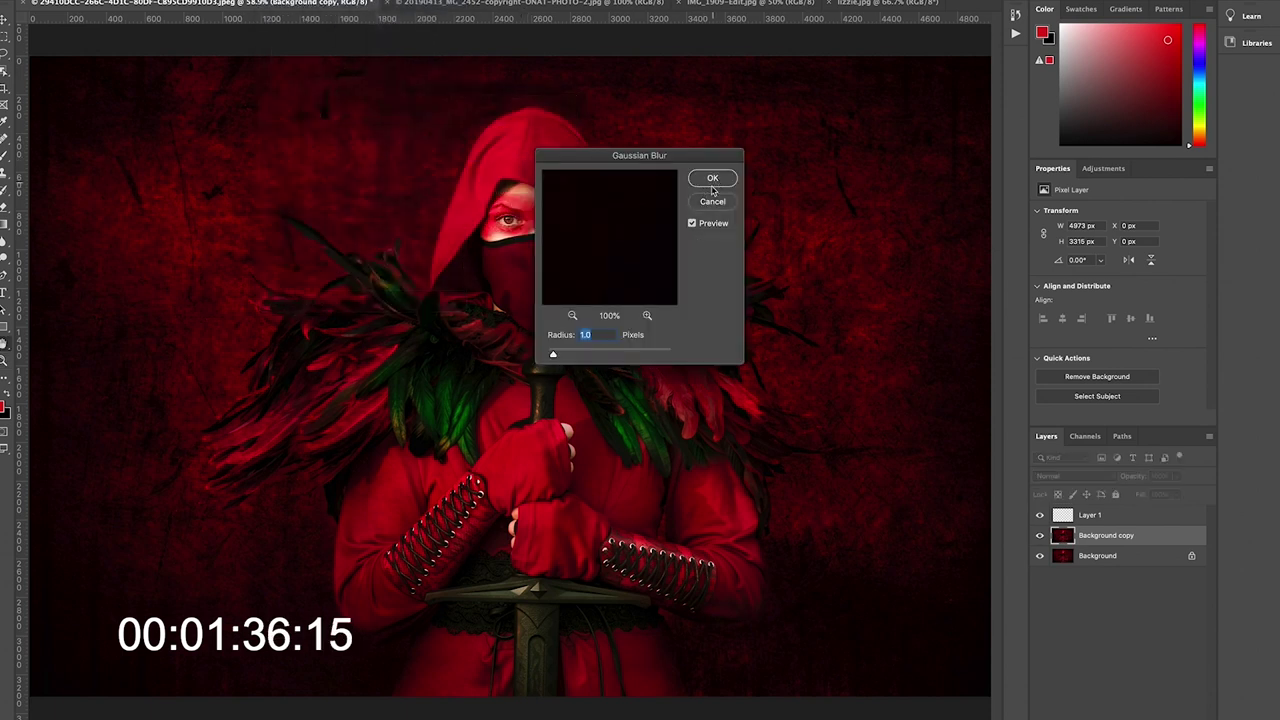
left_click_drag(554, 357, 596, 357)
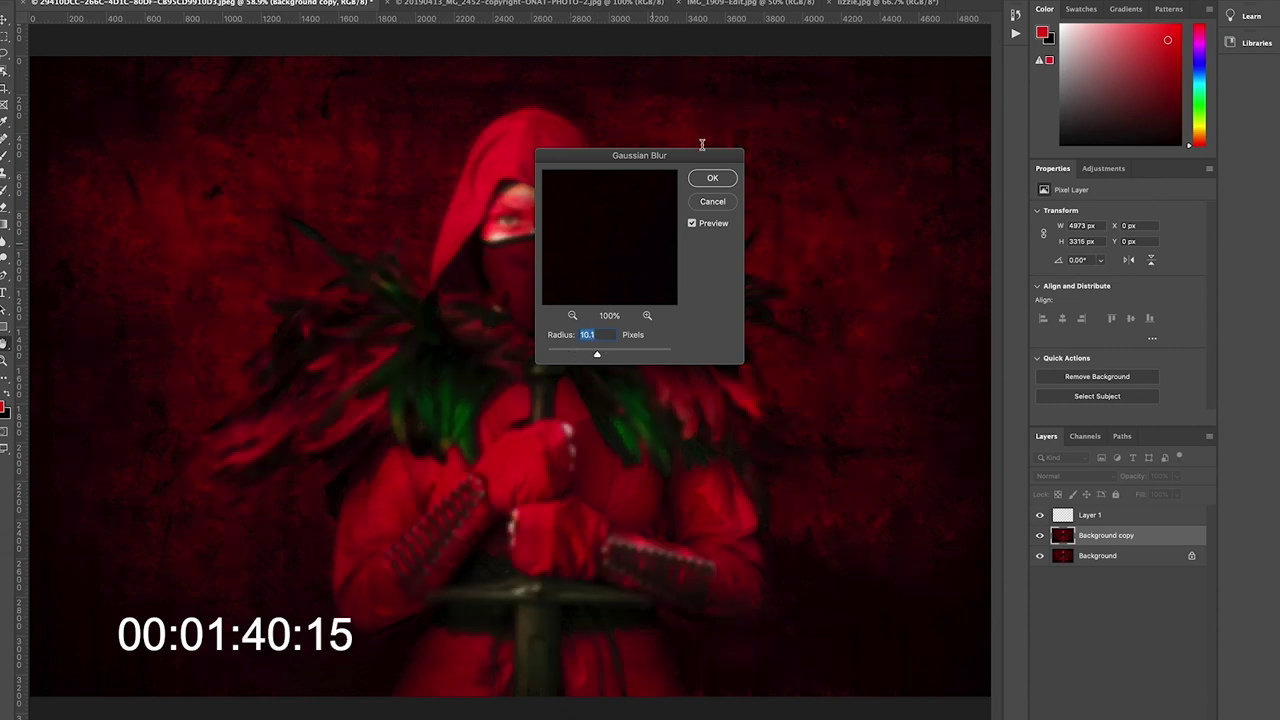
left_click_drag(692, 155, 829, 108)
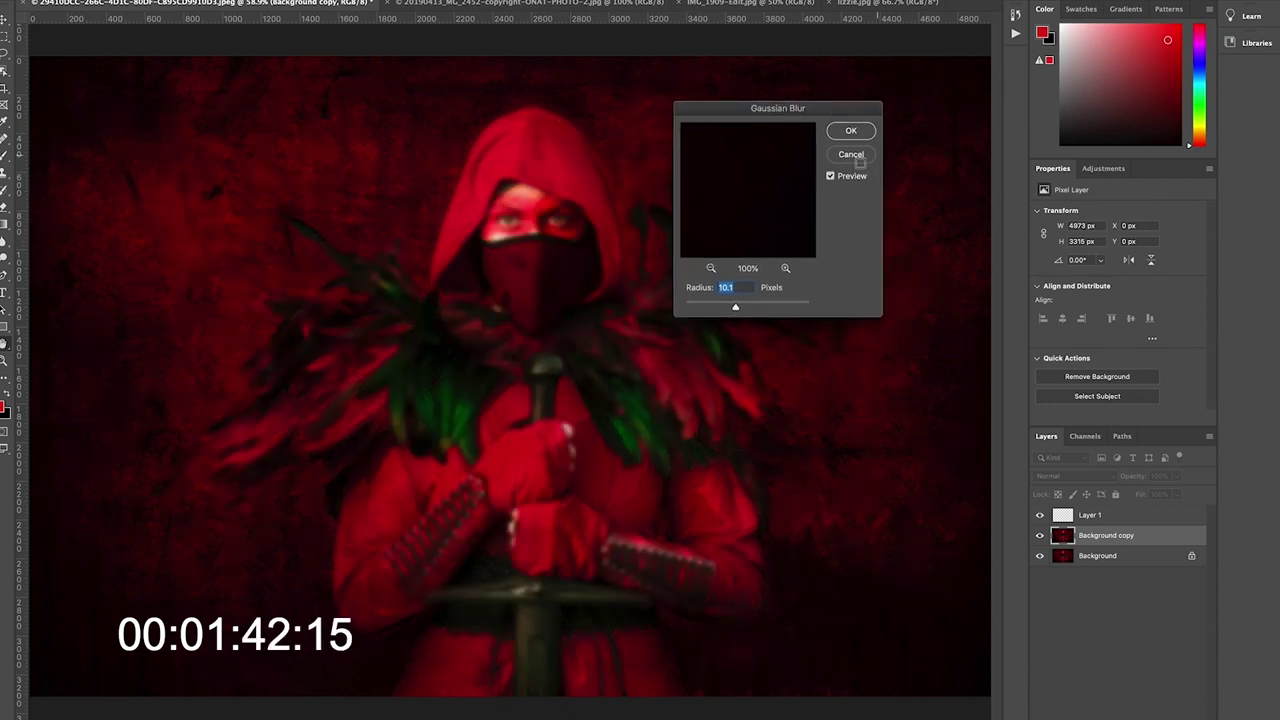
left_click(851, 131)
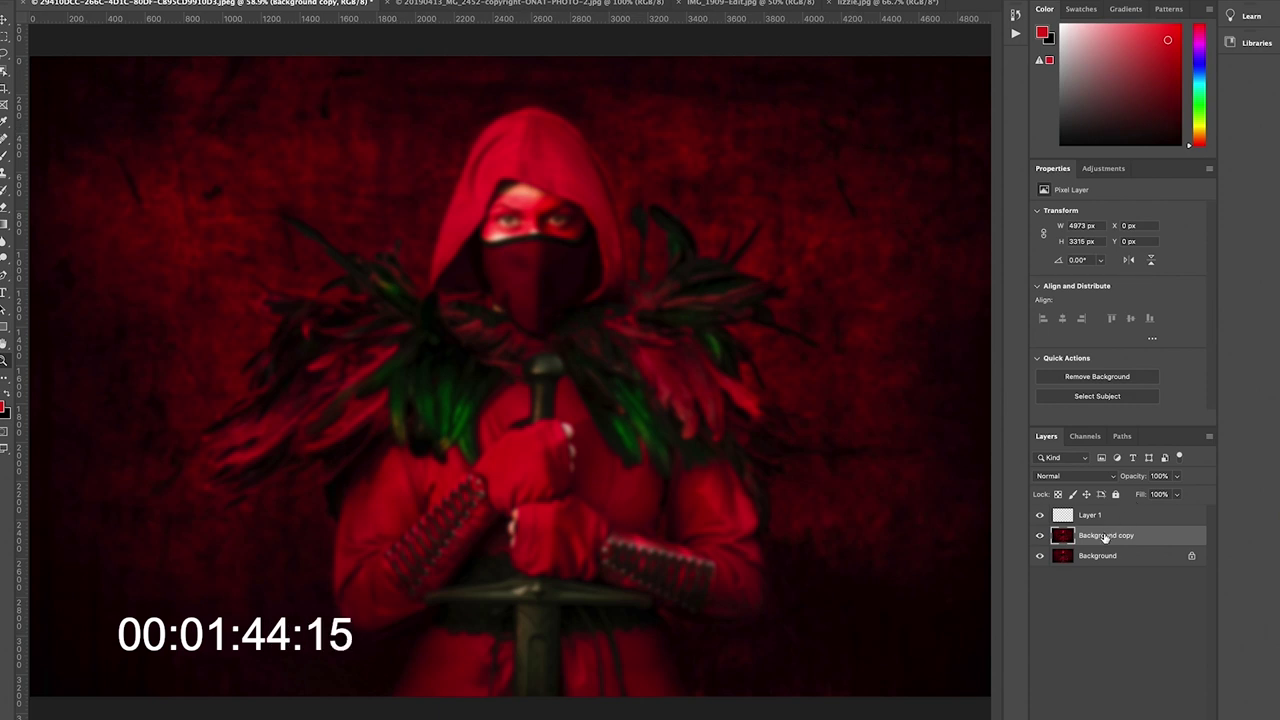
left_click(1127, 715)
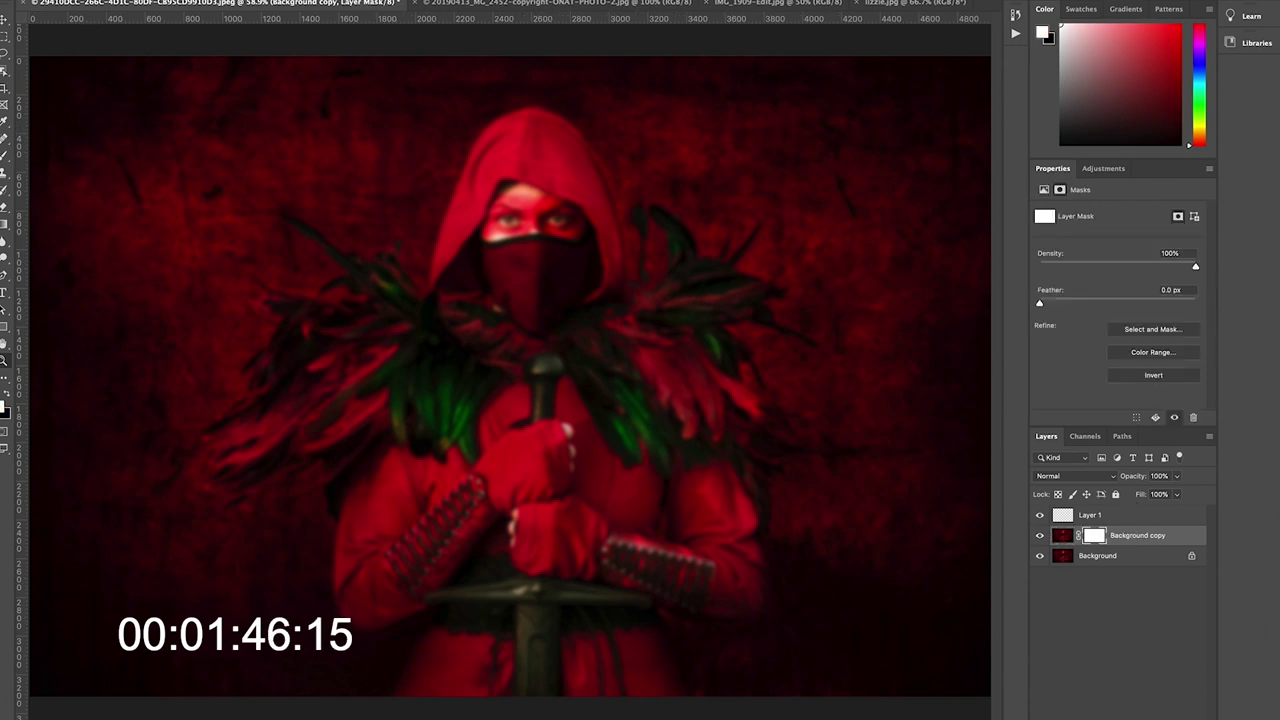
- Invert the Background copy mask and paint it with a large white brush around the figure
key("ctrl+i")
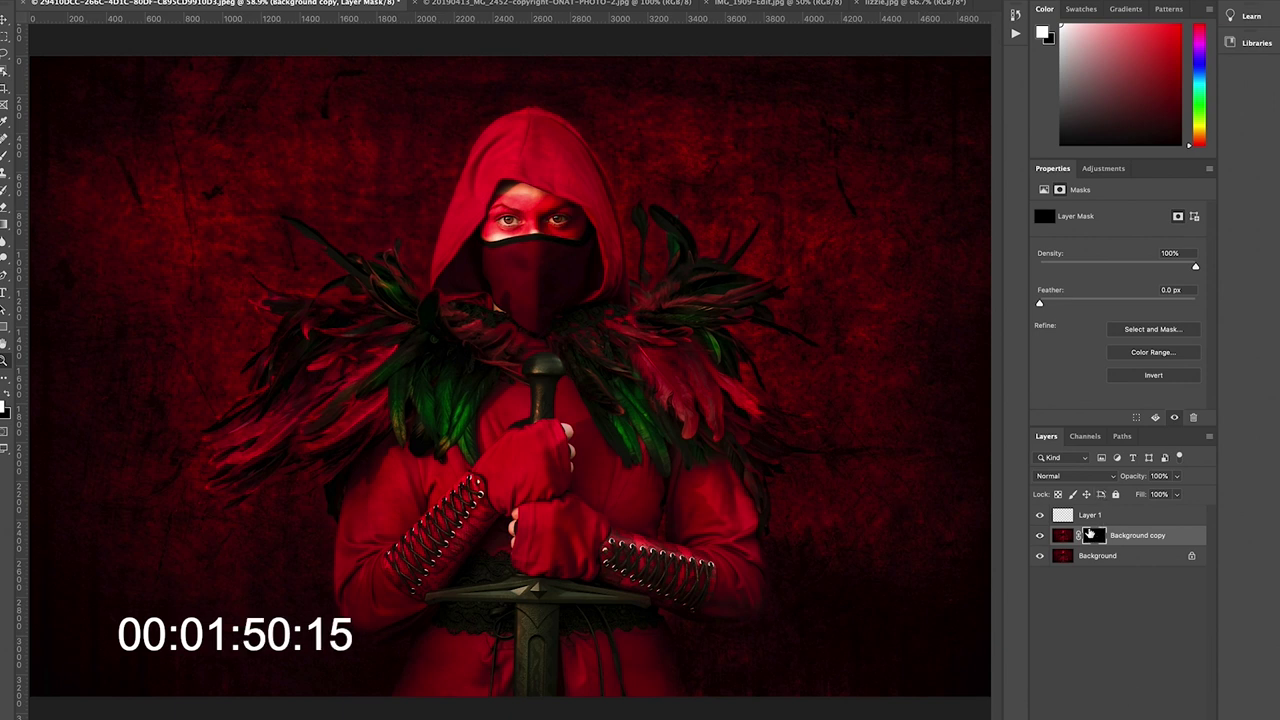
left_click(1078, 521)
mouse_move(709, 288)
left_mouse_down()
mouse_move(870, 298)
mouse_move(843, 449)
mouse_move(873, 157)
mouse_move(860, 77)
mouse_move(839, 75)
left_mouse_up()
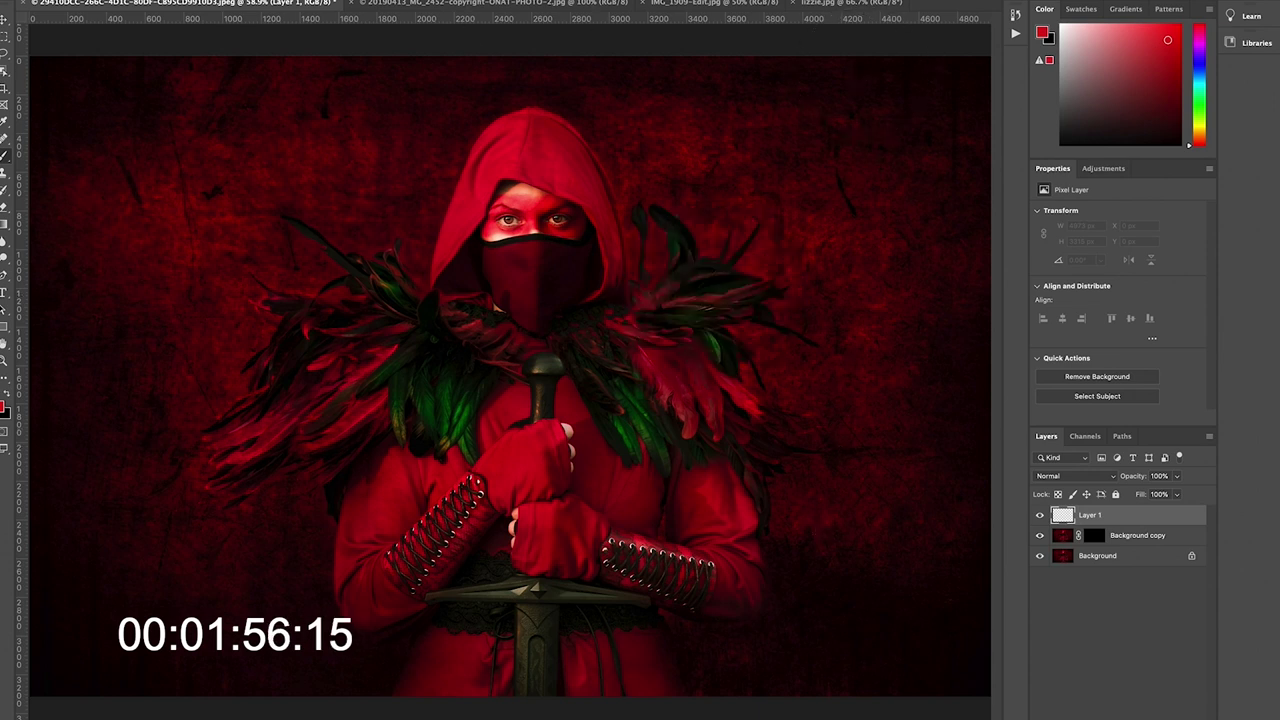
key("d")
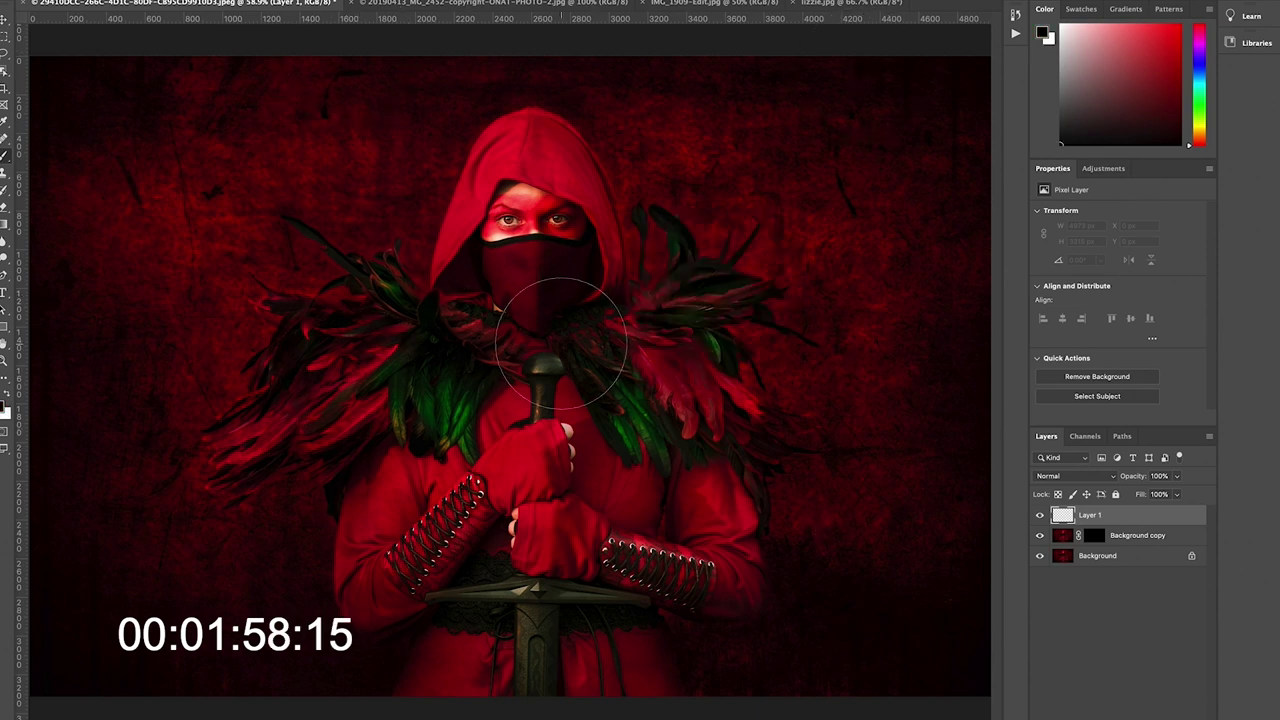
left_click(1090, 536)
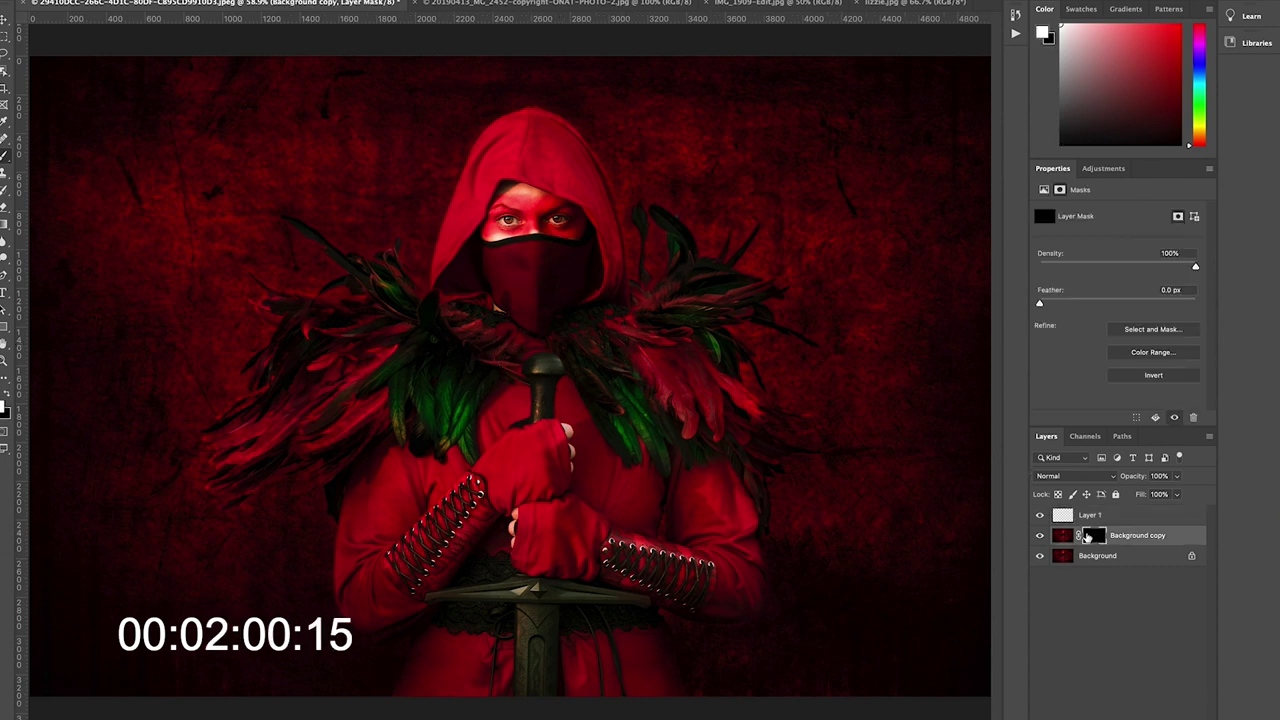
key("x")
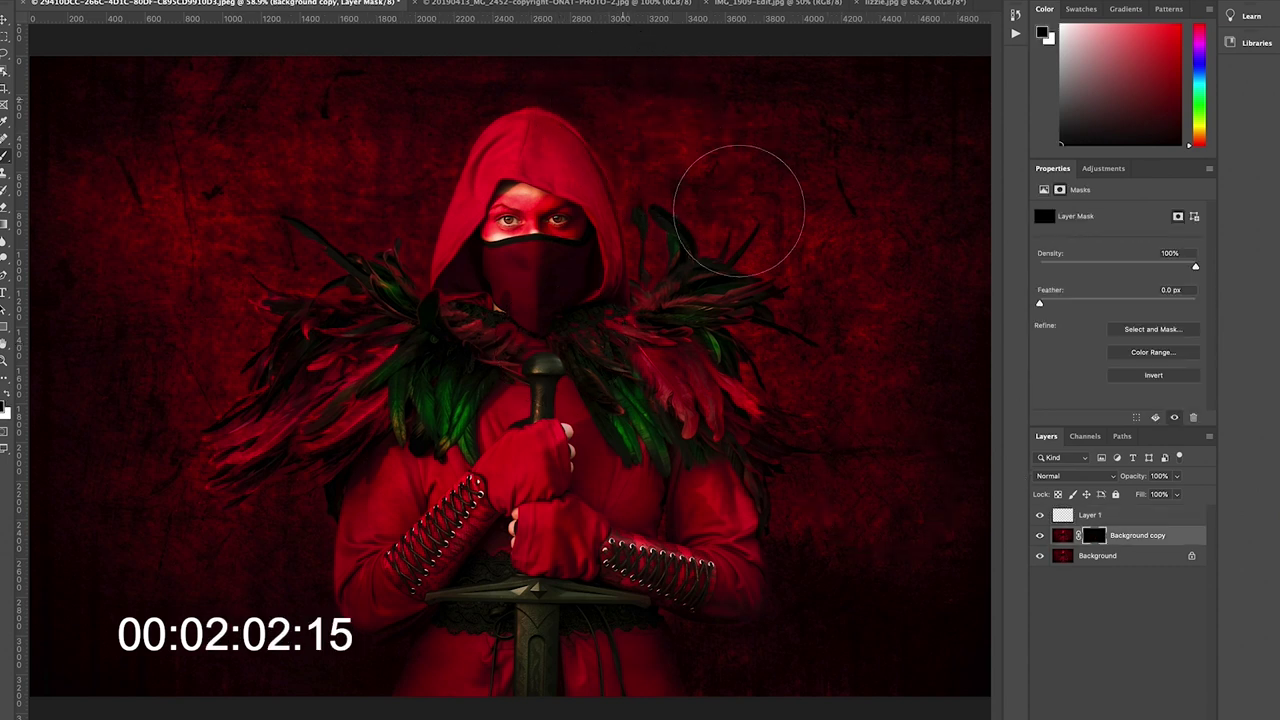
key("x")
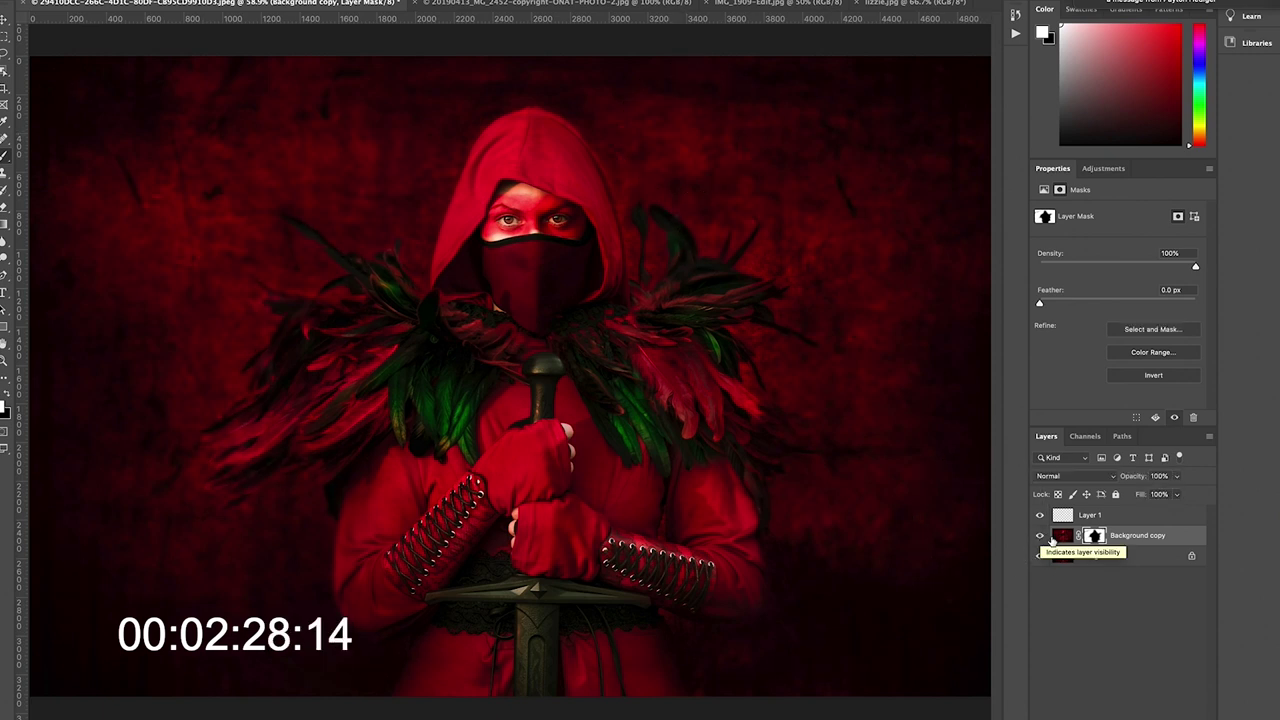
- Lower Background copy opacity to 79% and lasso the hood on the Background layer
left_click(1063, 537)
left_click_drag(1130, 478, 1112, 481)
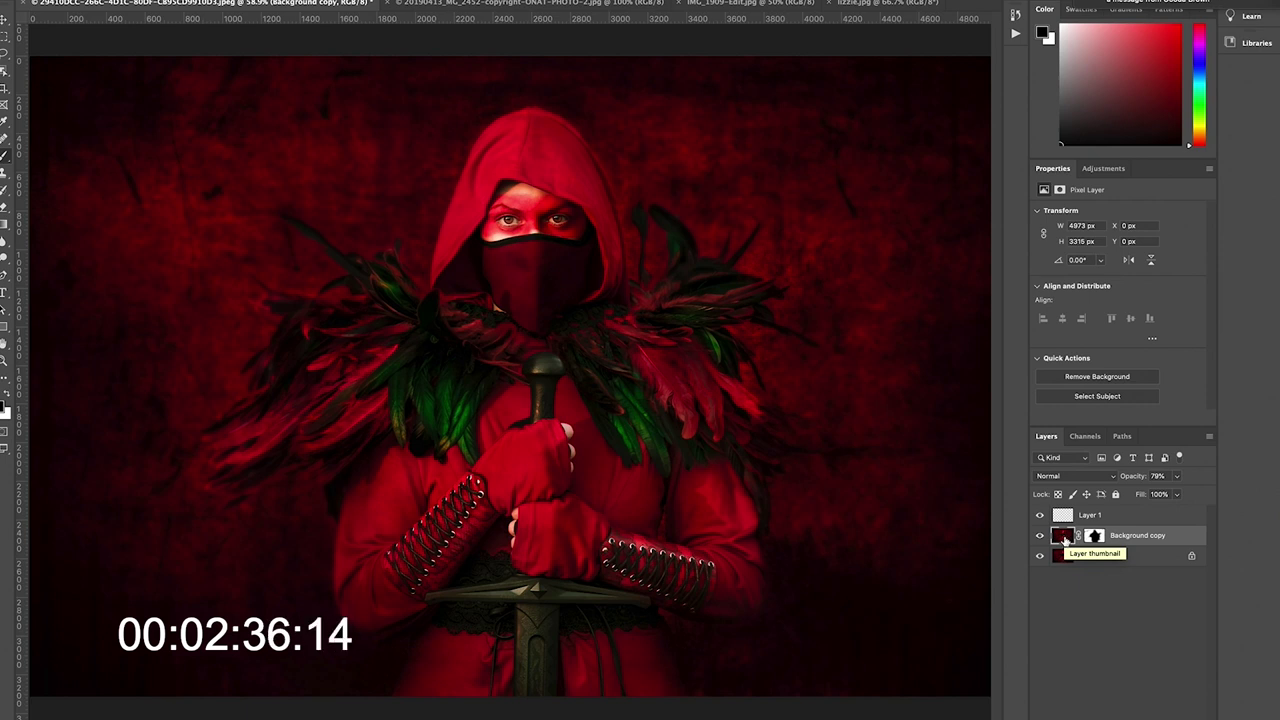
left_click(1089, 558)
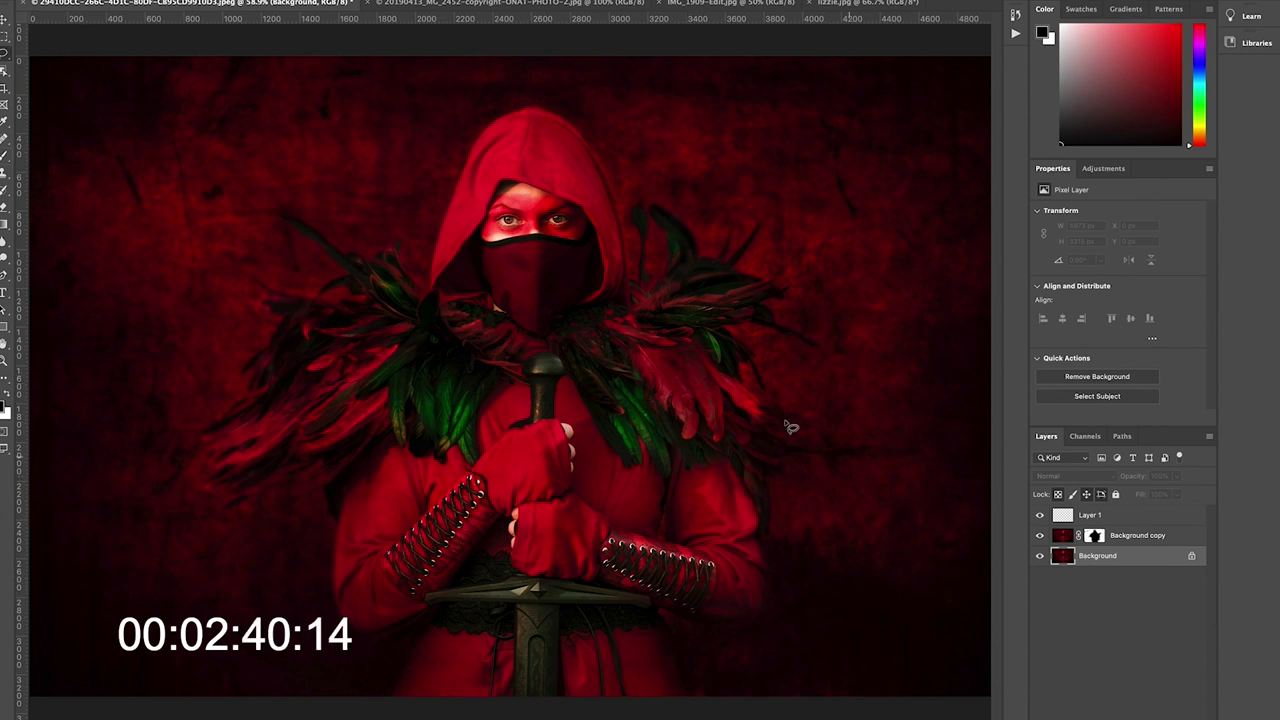
mouse_move(537, 118)
left_mouse_down()
mouse_move(502, 122)
mouse_move(470, 157)
mouse_move(427, 297)
mouse_move(460, 262)
mouse_move(497, 172)
mouse_move(554, 183)
mouse_move(599, 218)
mouse_move(603, 320)
mouse_move(629, 245)
mouse_move(572, 123)
mouse_move(530, 112)
left_mouse_up()
- Darken the hood with a lowered Curves 1 adjustment placed above Background copy
left_click(1140, 712)
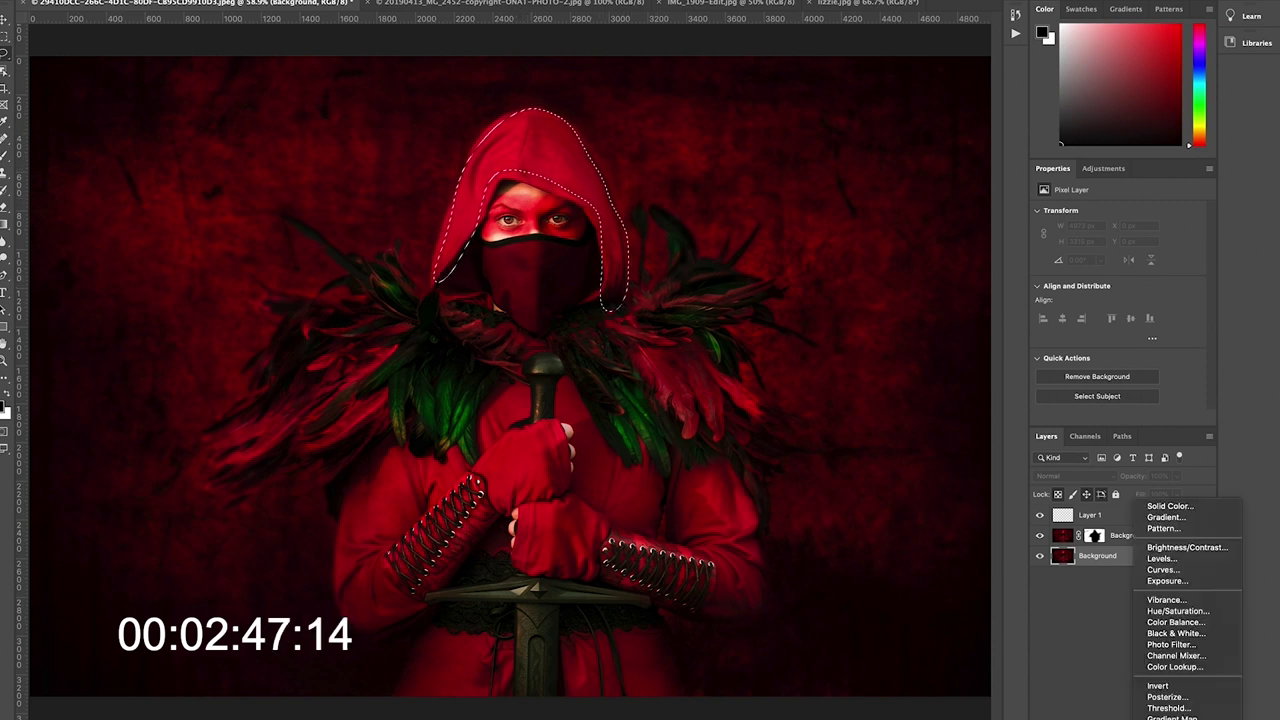
left_click(1162, 569)
mouse_move(1124, 316)
left_mouse_down()
mouse_move(1126, 343)
mouse_move(1121, 329)
left_mouse_up()
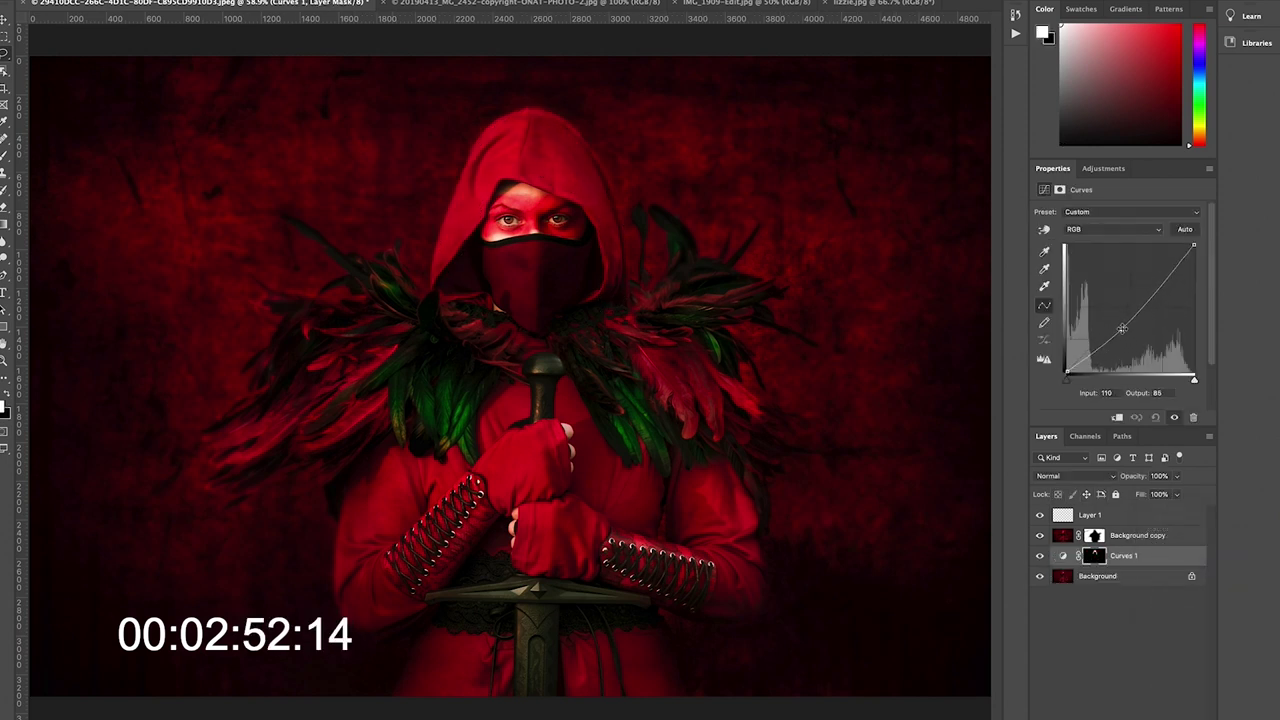
left_click_drag(1124, 556, 1122, 534)
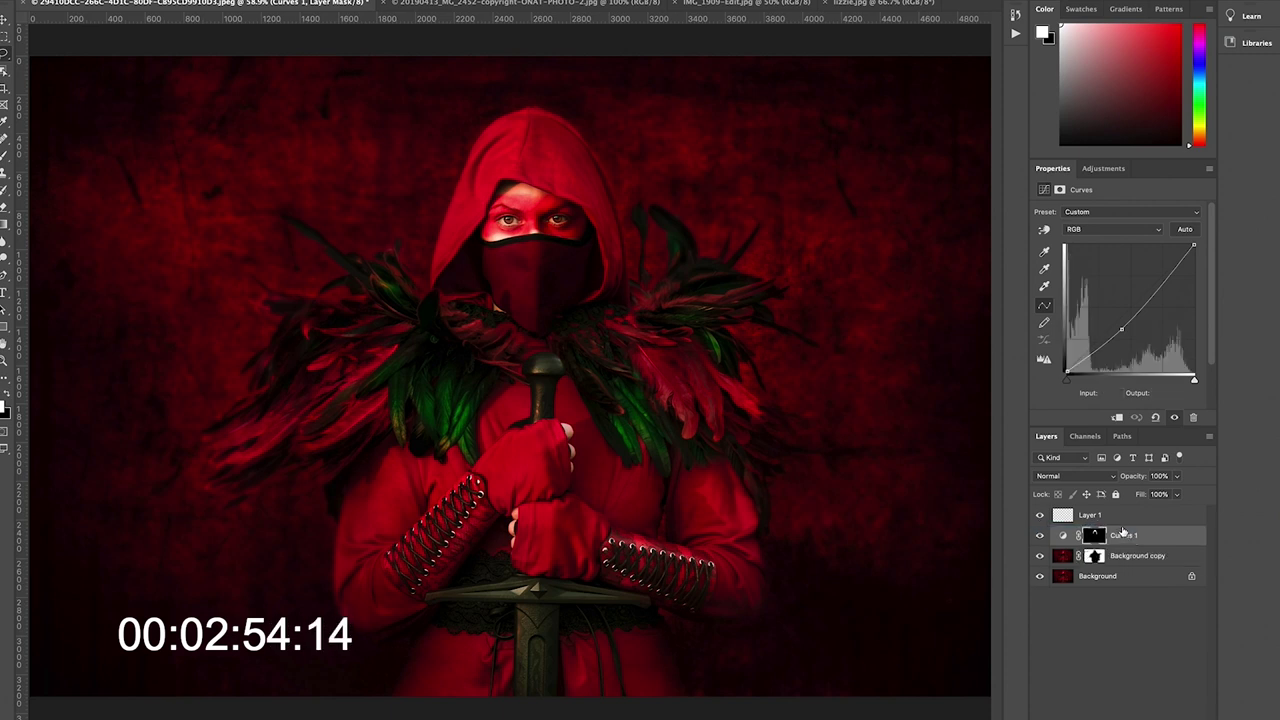
left_click_drag(1121, 327, 1153, 343)
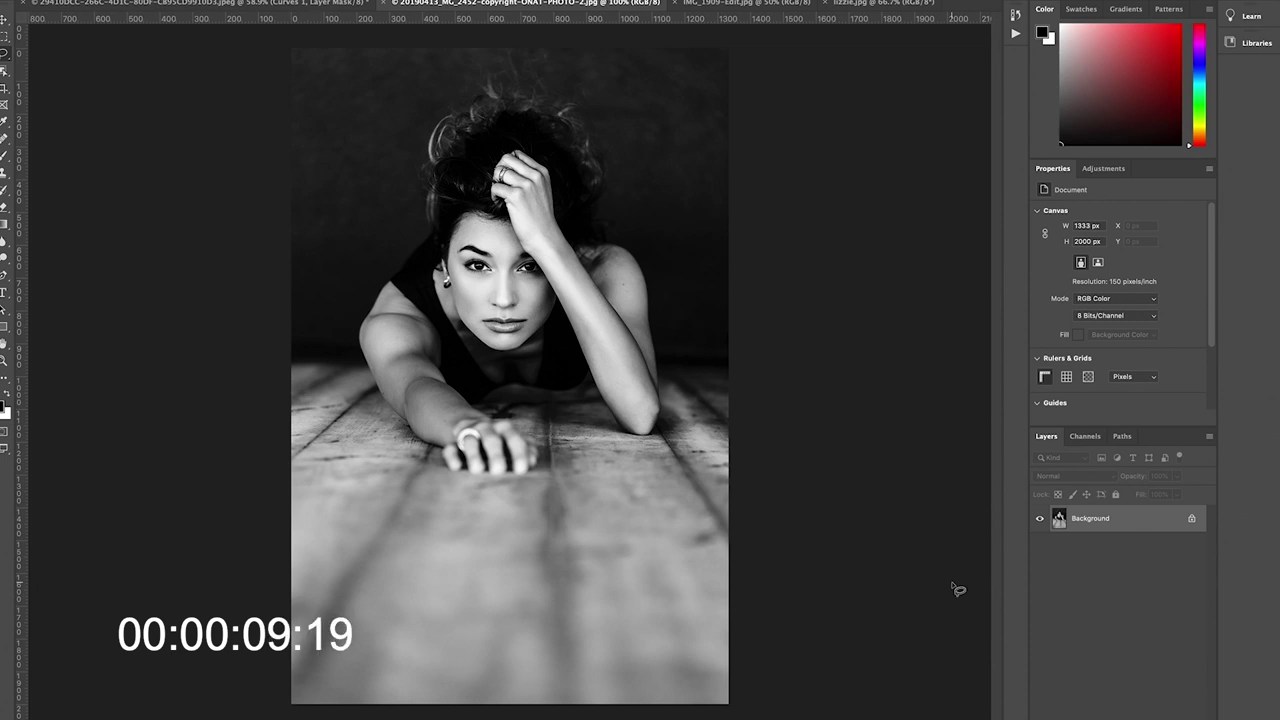
- Add an empty Layer 1 above the floor portrait's Background
key("ctrl+shift+alt+n")
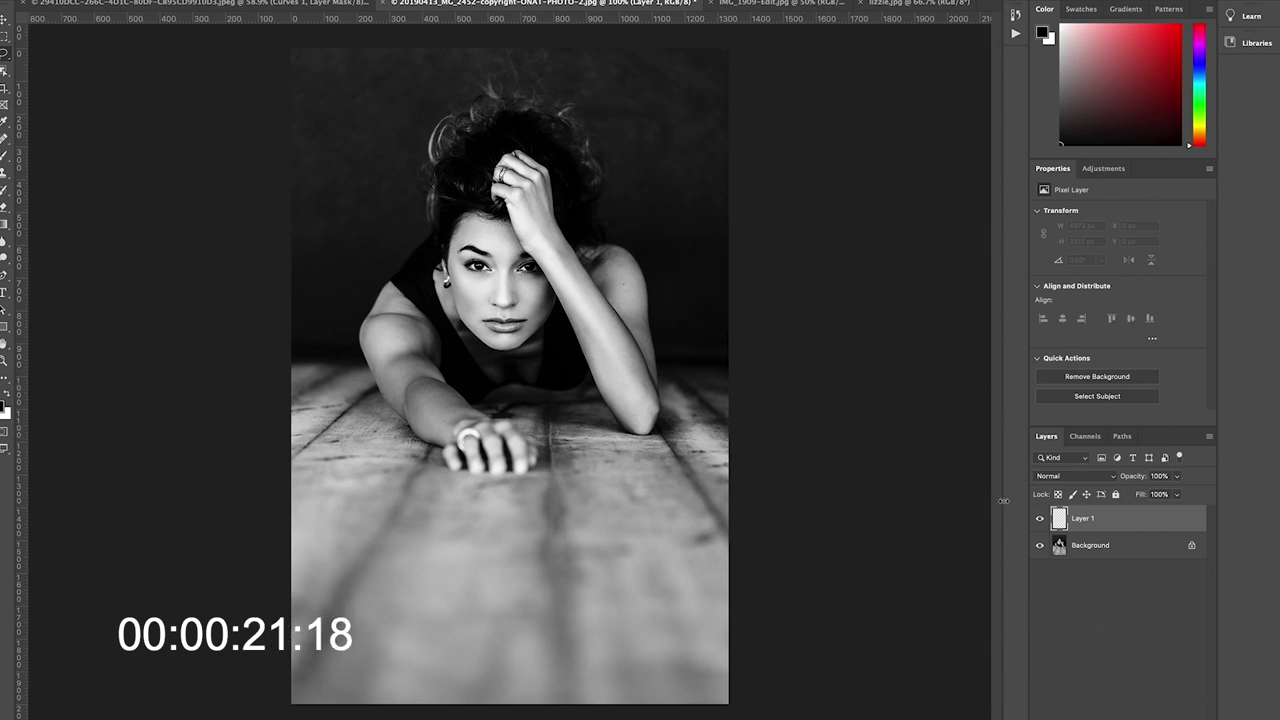
- Try a narrower crop on the floor portrait from the top-right corner, then cancel it
key("c")
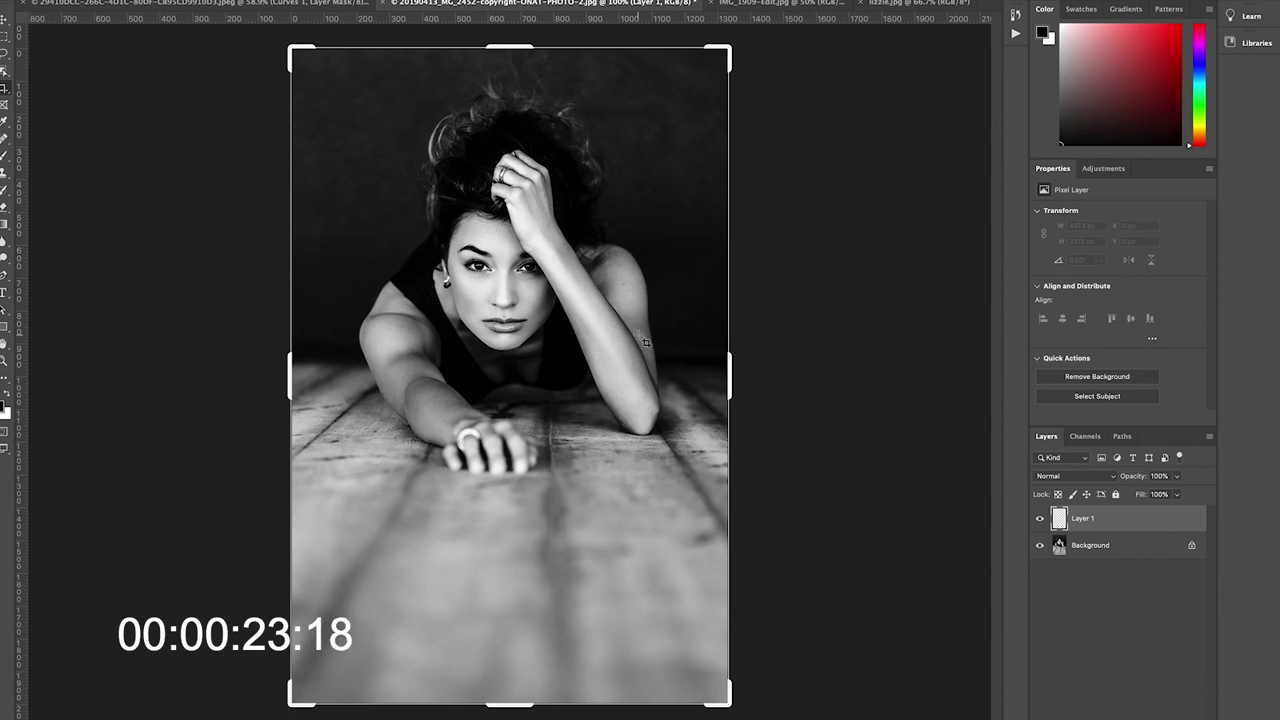
left_click(375, 1)
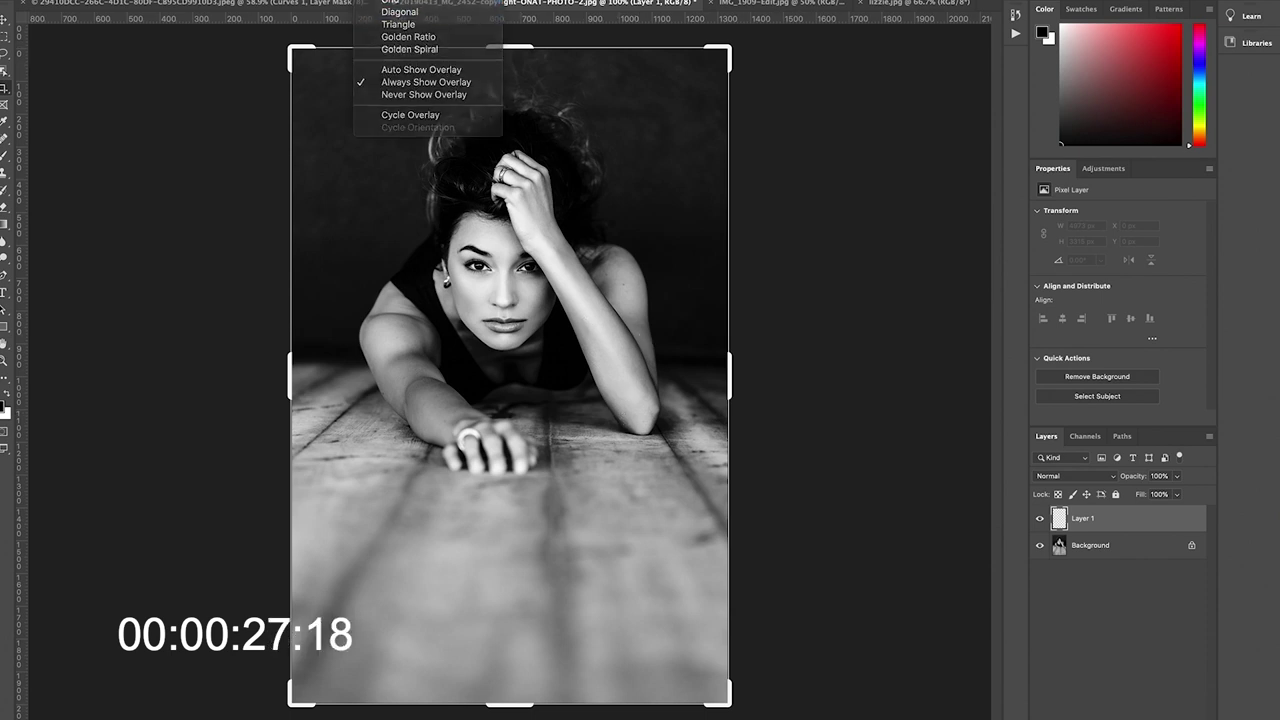
left_click(513, 43)
left_click_drag(729, 48, 729, 49)
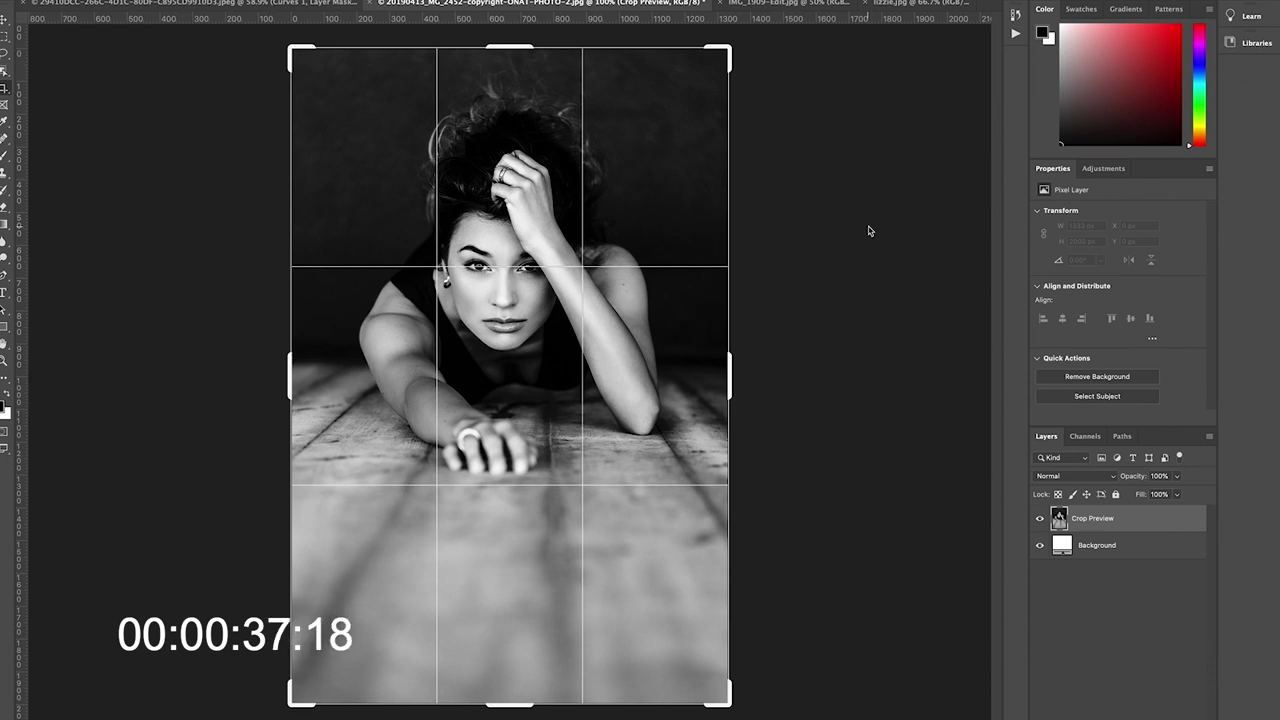
key("Escape")
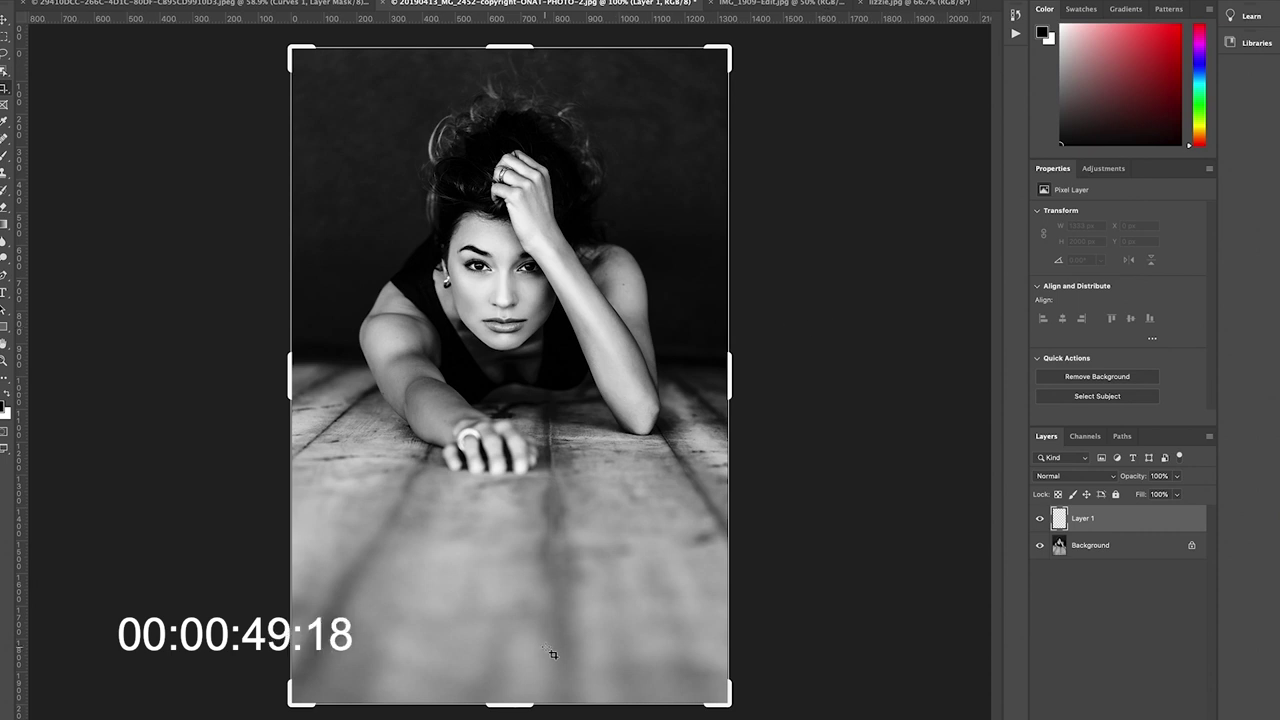
- Crop the floor portrait's bottom up so the image is 1551 pixels tall
left_click_drag(506, 705, 514, 611)
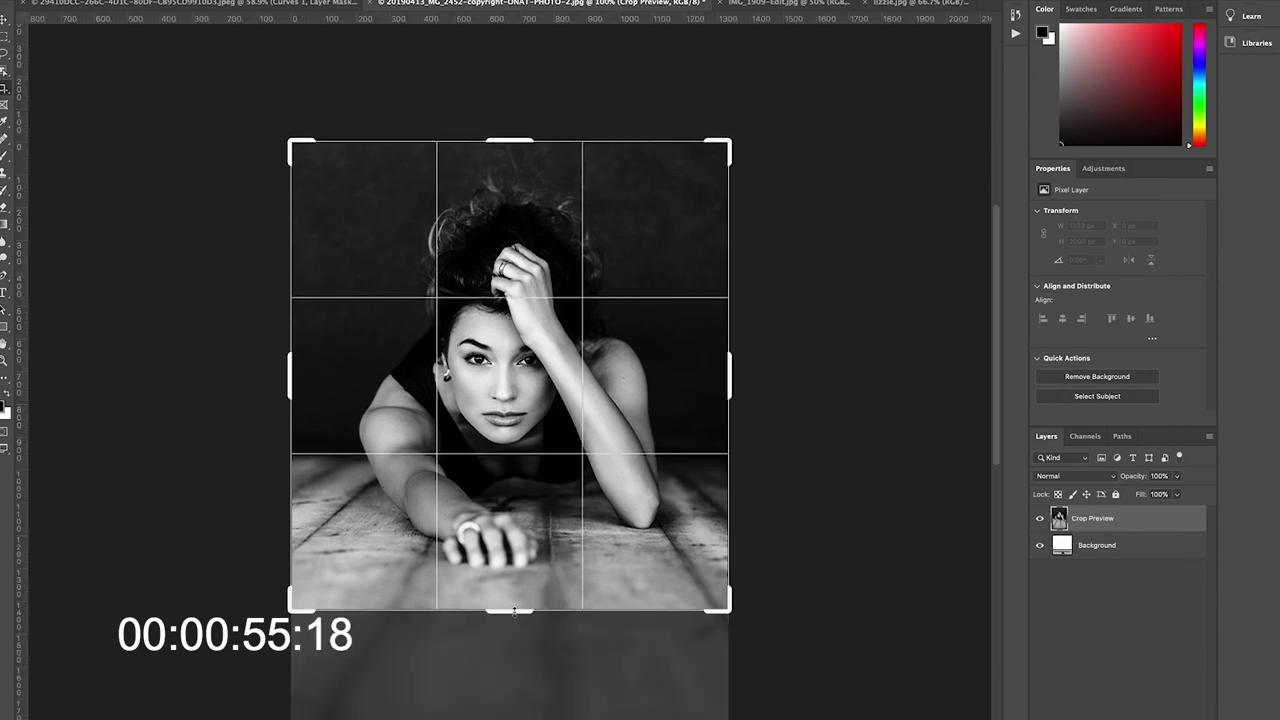
key("Return")
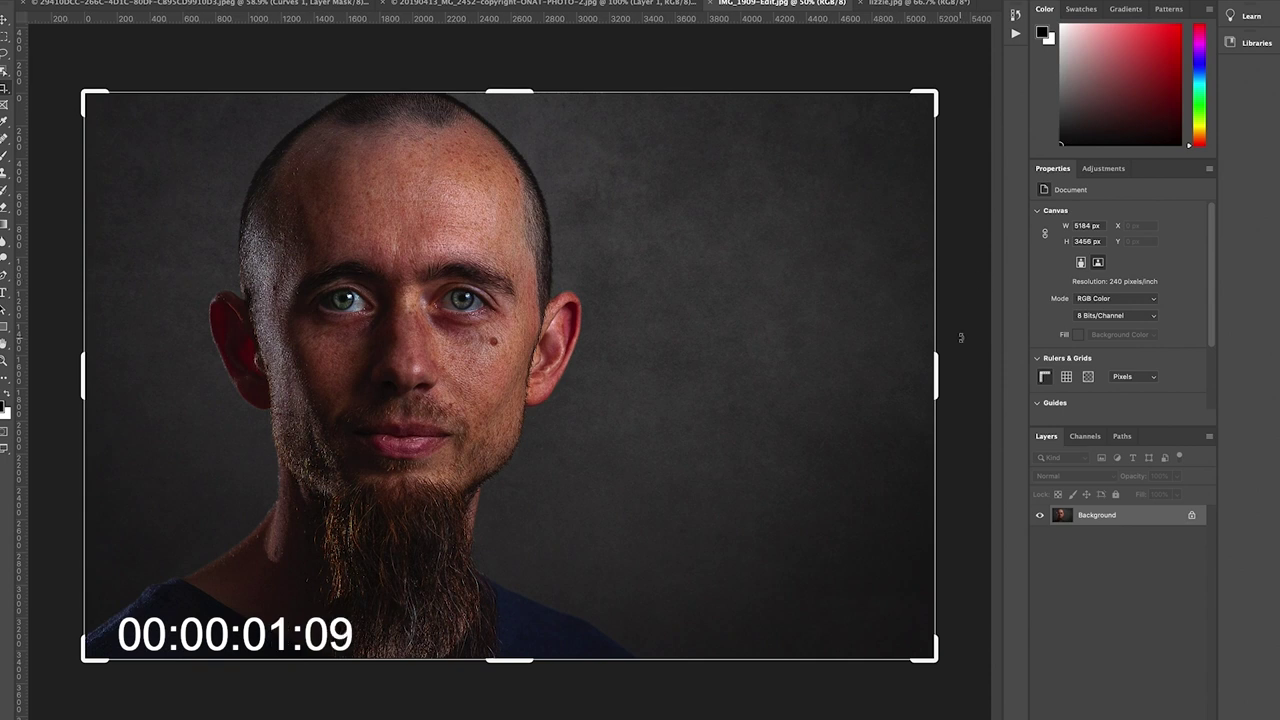
left_click(960, 338)
key("Return")
key("v")
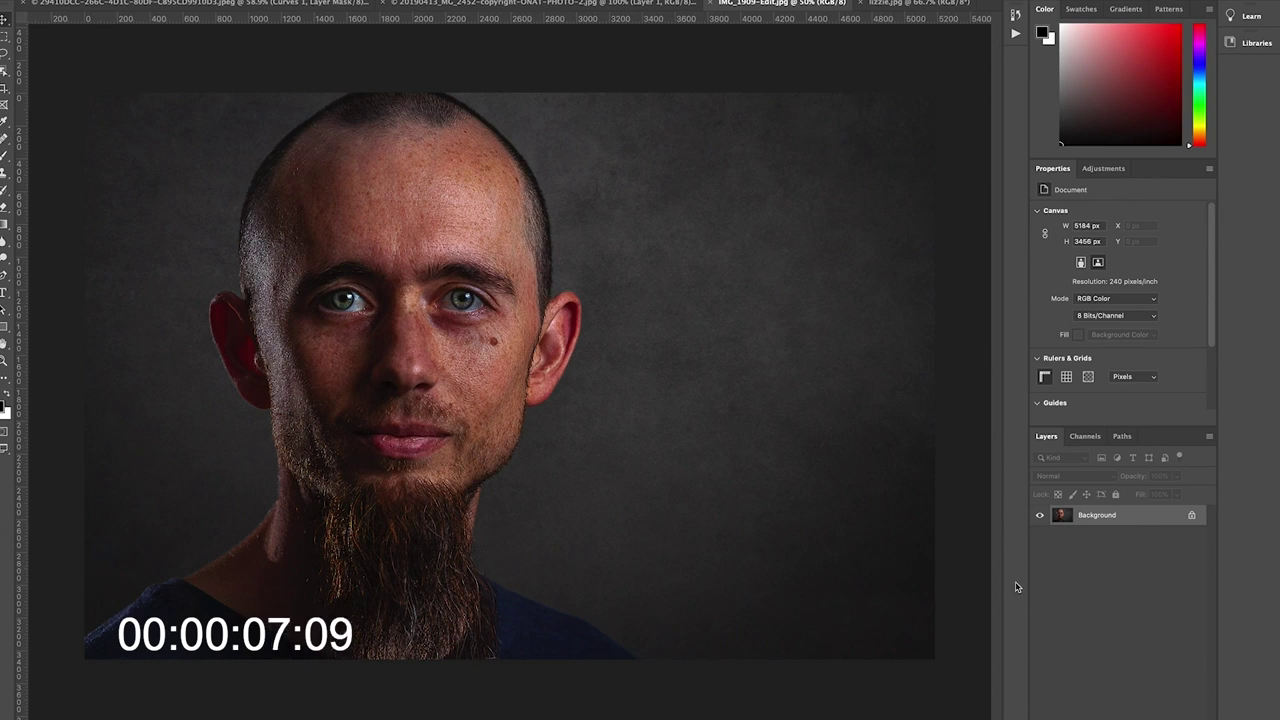
key("j")
scroll(406, 299, "up", 5)
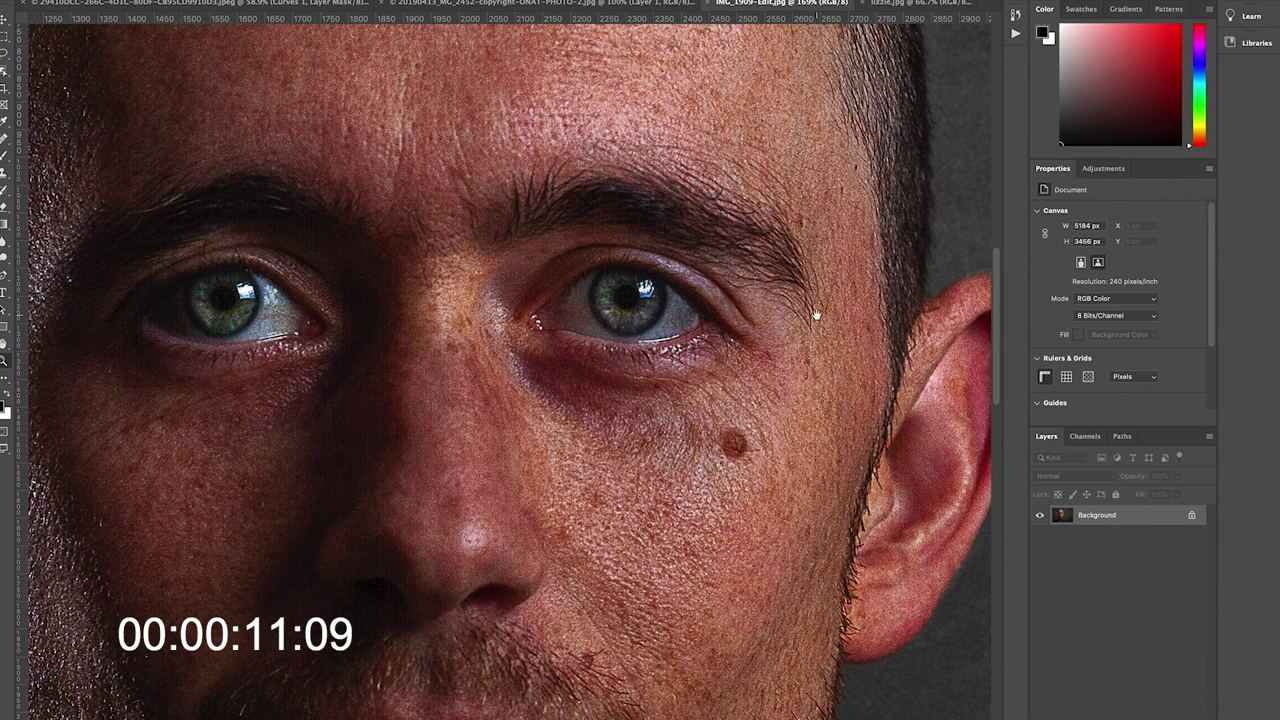
left_click_drag(814, 309, 690, 364)
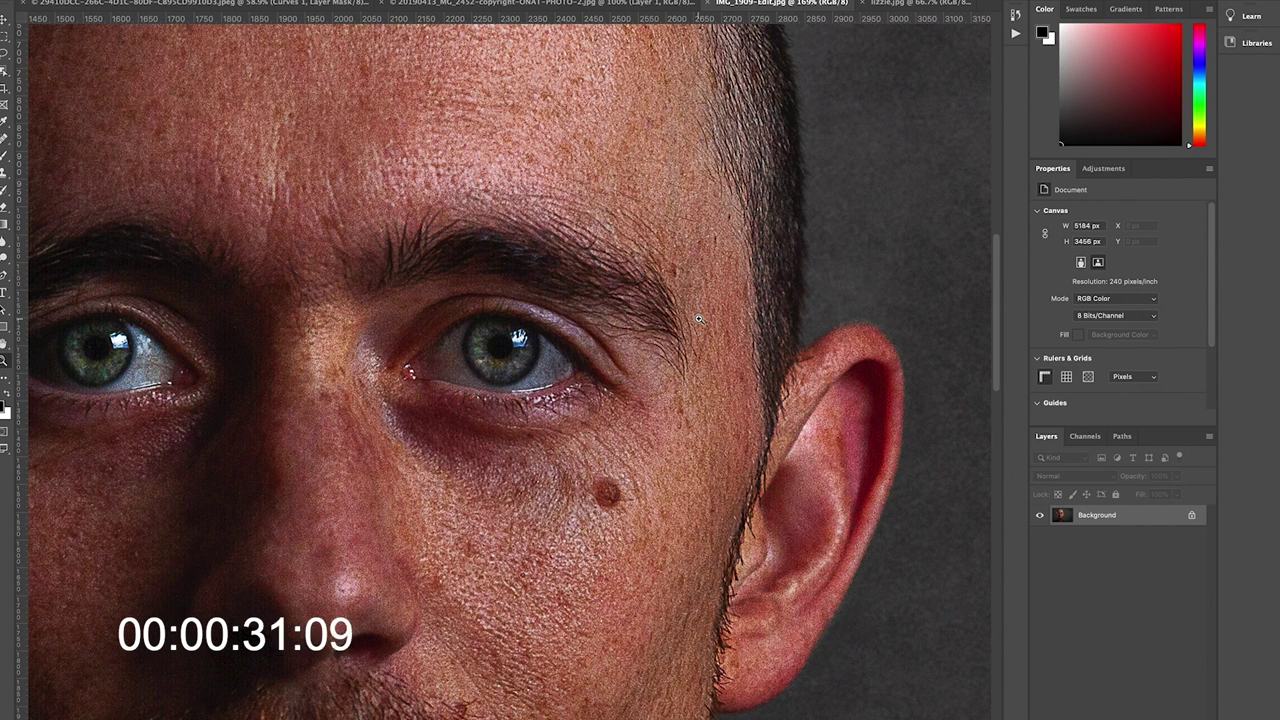
key("ctrl+0")
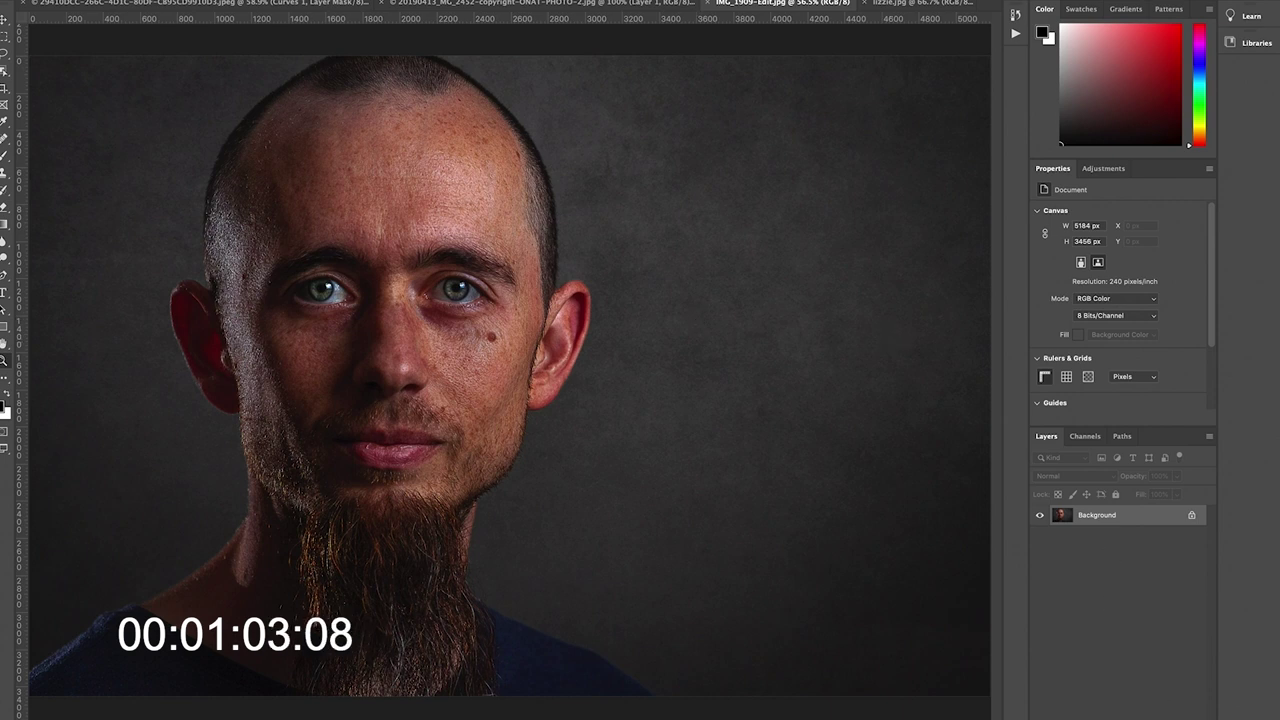
- On a new layer, paint small white marks by the lower-left shoulder and left ear
key("ctrl+shift+alt+n")
key("b")
key("x")
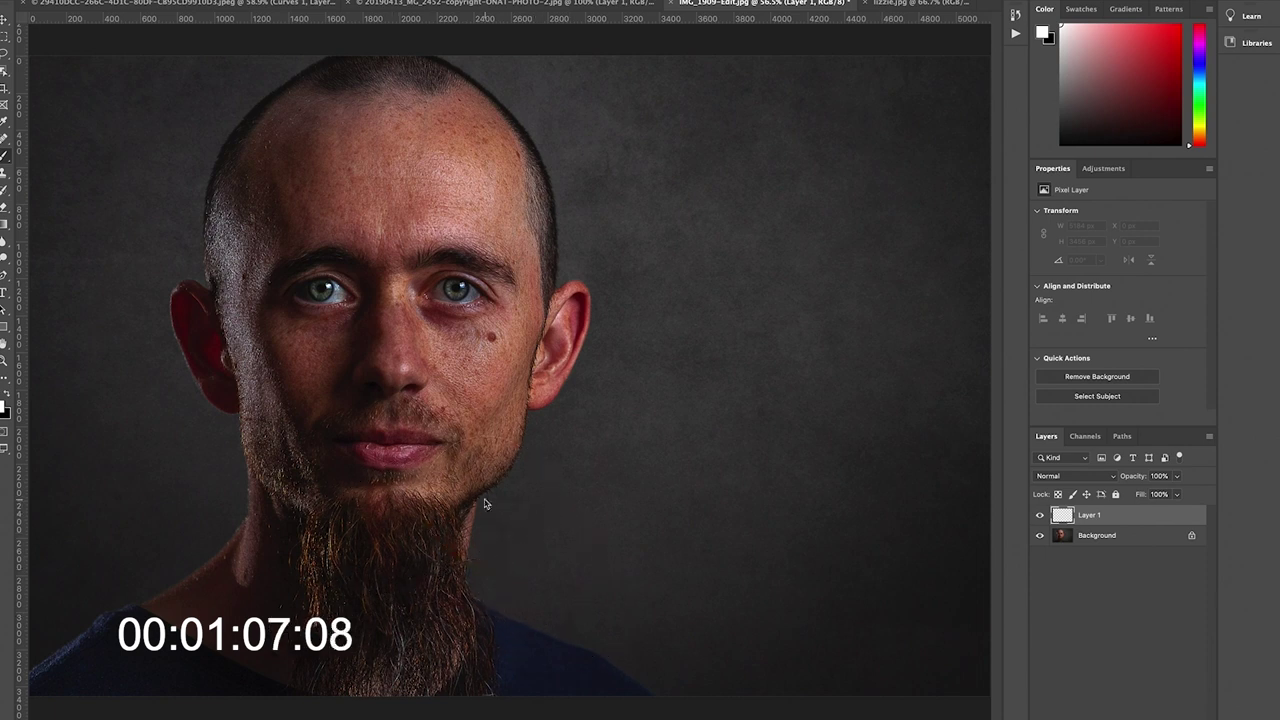
left_click_drag(486, 500, 462, 500)
left_click_drag(190, 538, 44, 618)
mouse_move(186, 194)
left_mouse_down()
mouse_move(160, 398)
mouse_move(185, 410)
left_mouse_up()
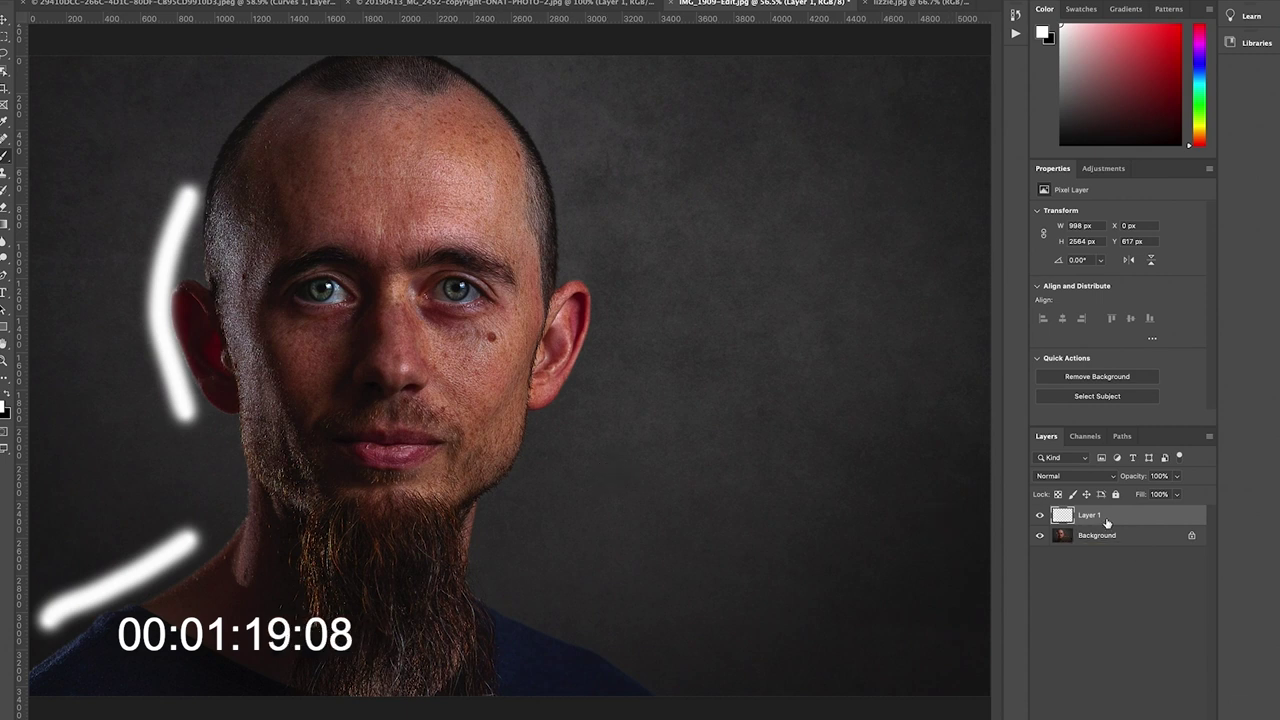
- Toggle the marks to compare, then paint white lines along both beard sides and the head top
left_click(1039, 515)
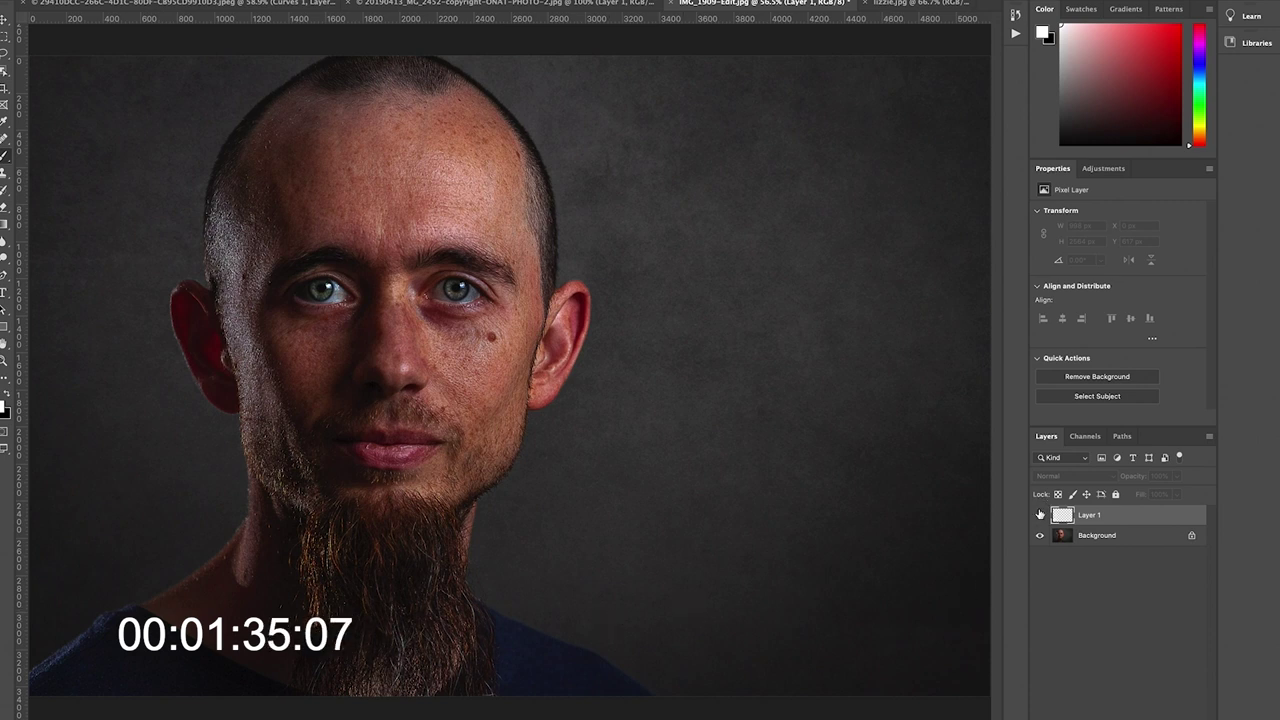
left_click(1039, 515)
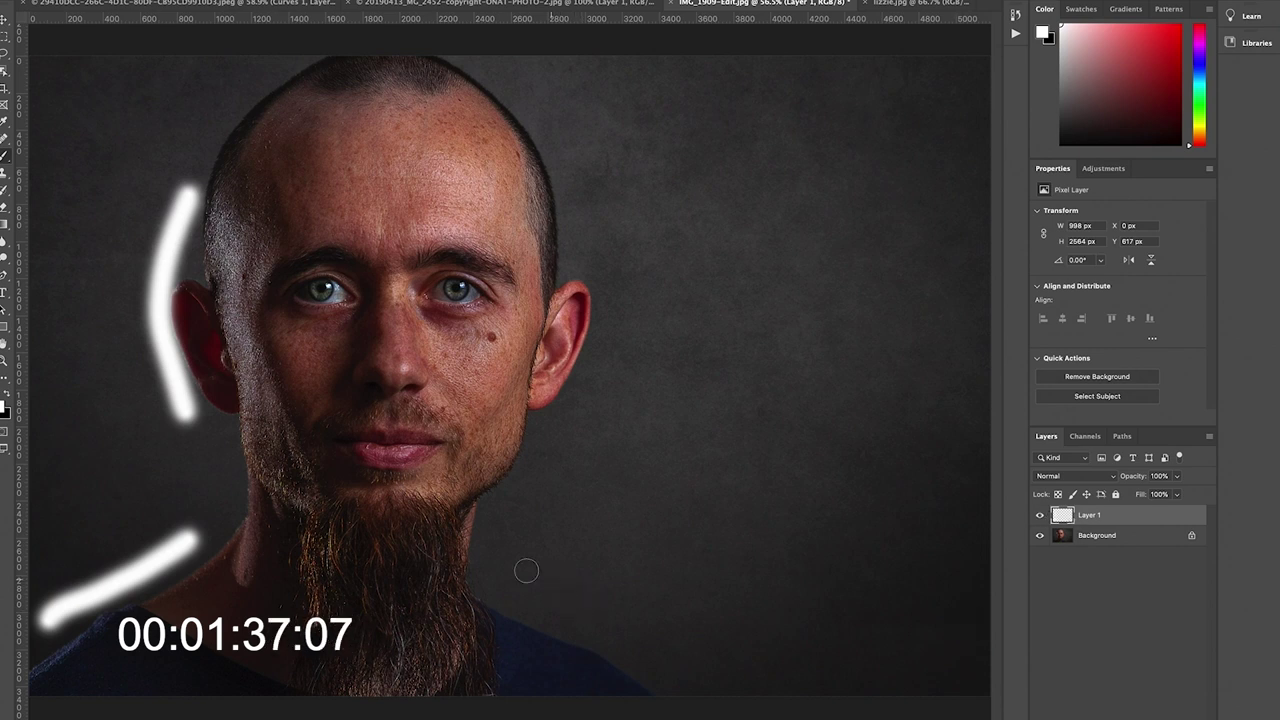
mouse_move(492, 540)
left_mouse_down()
mouse_move(504, 647)
mouse_move(498, 693)
left_mouse_up()
mouse_move(318, 696)
left_mouse_down()
mouse_move(276, 596)
mouse_move(276, 530)
left_mouse_up()
left_click_drag(261, 653, 268, 688)
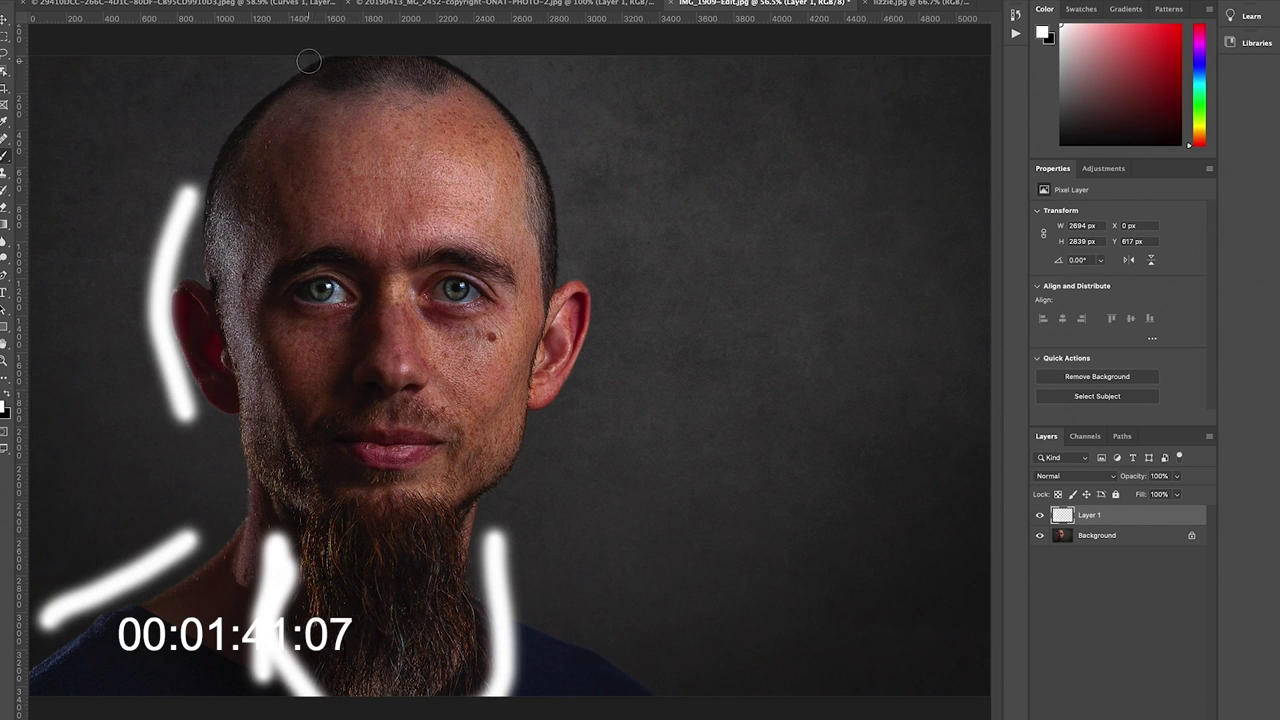
left_click_drag(300, 63, 474, 58)
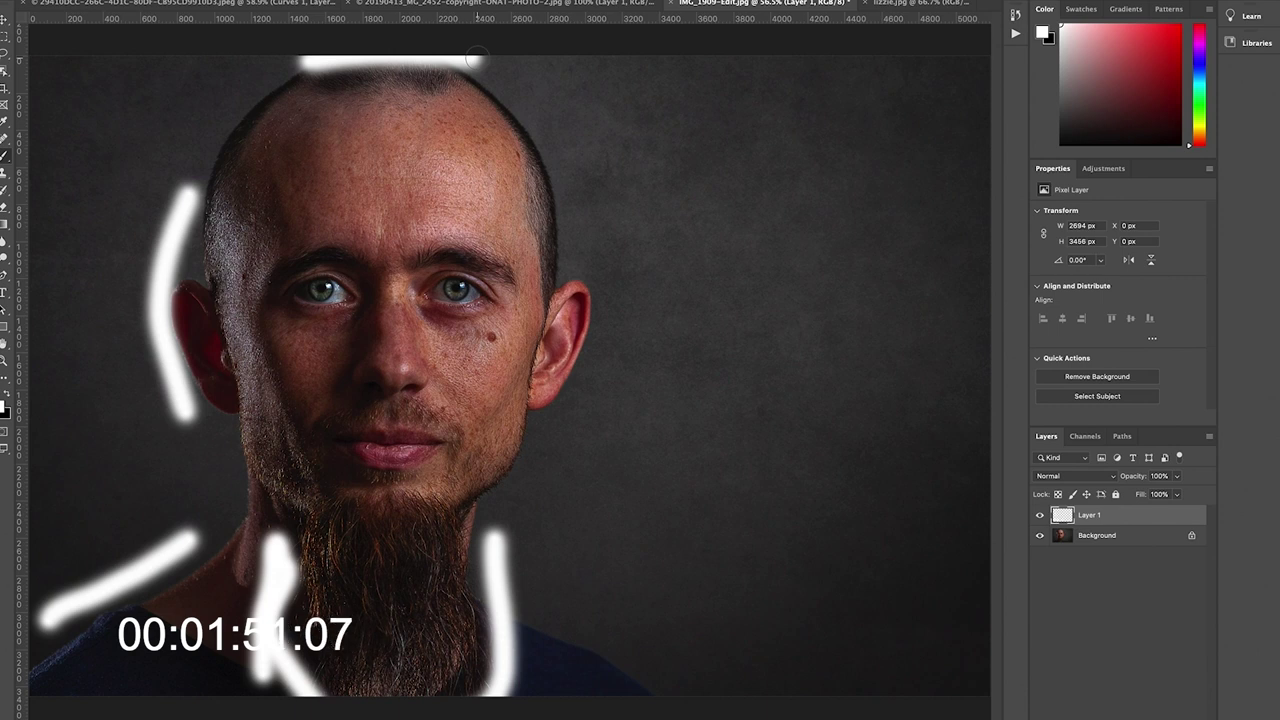
- Crop the bearded portrait's top edge down into the head, leaving it 2728 pixels tall
key("c")
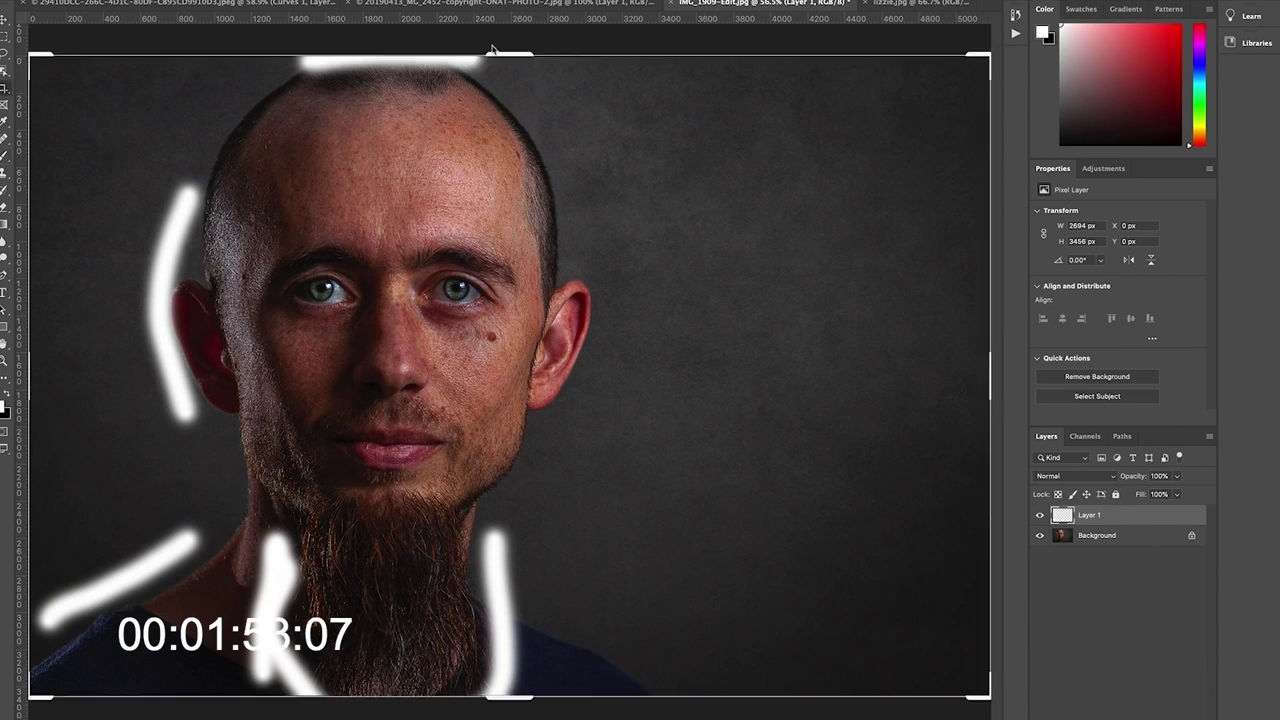
left_click_drag(518, 52, 518, 120)
key("Return")
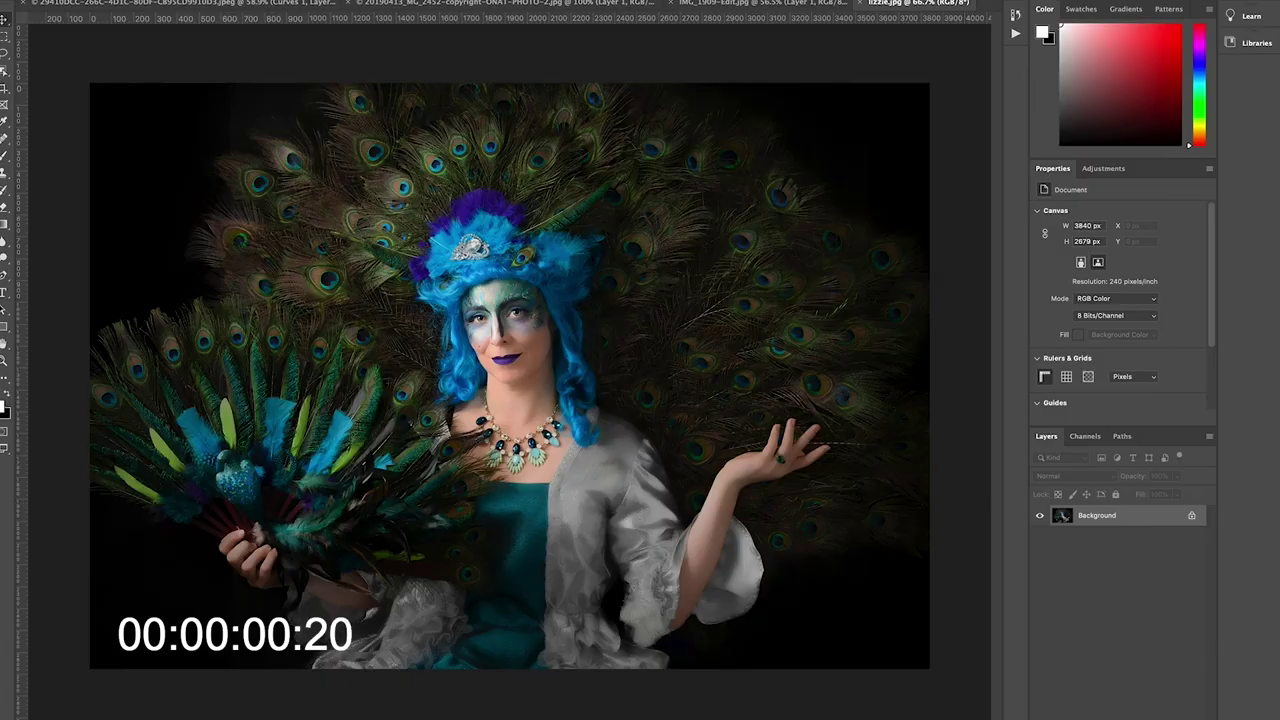
- Add Layer 1 to the peacock portrait, painting and then undoing a white circle around the necklace
key("ctrl+shift+alt+n")
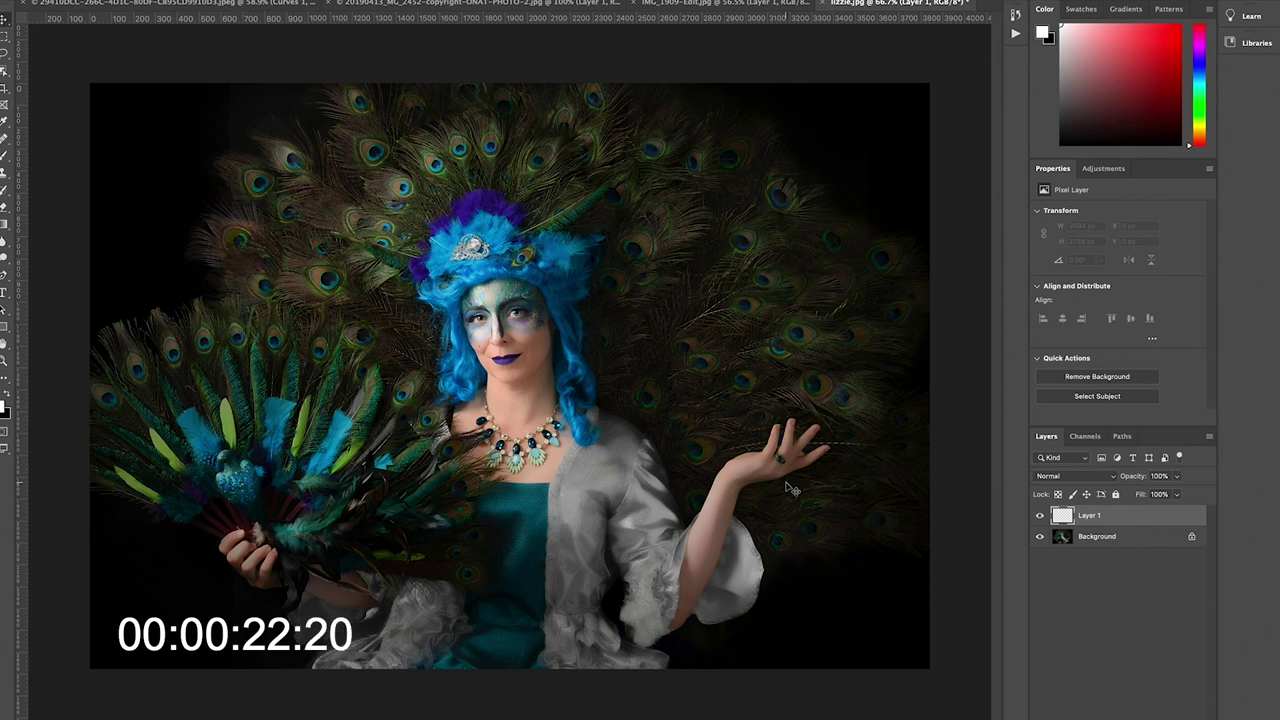
key("b")
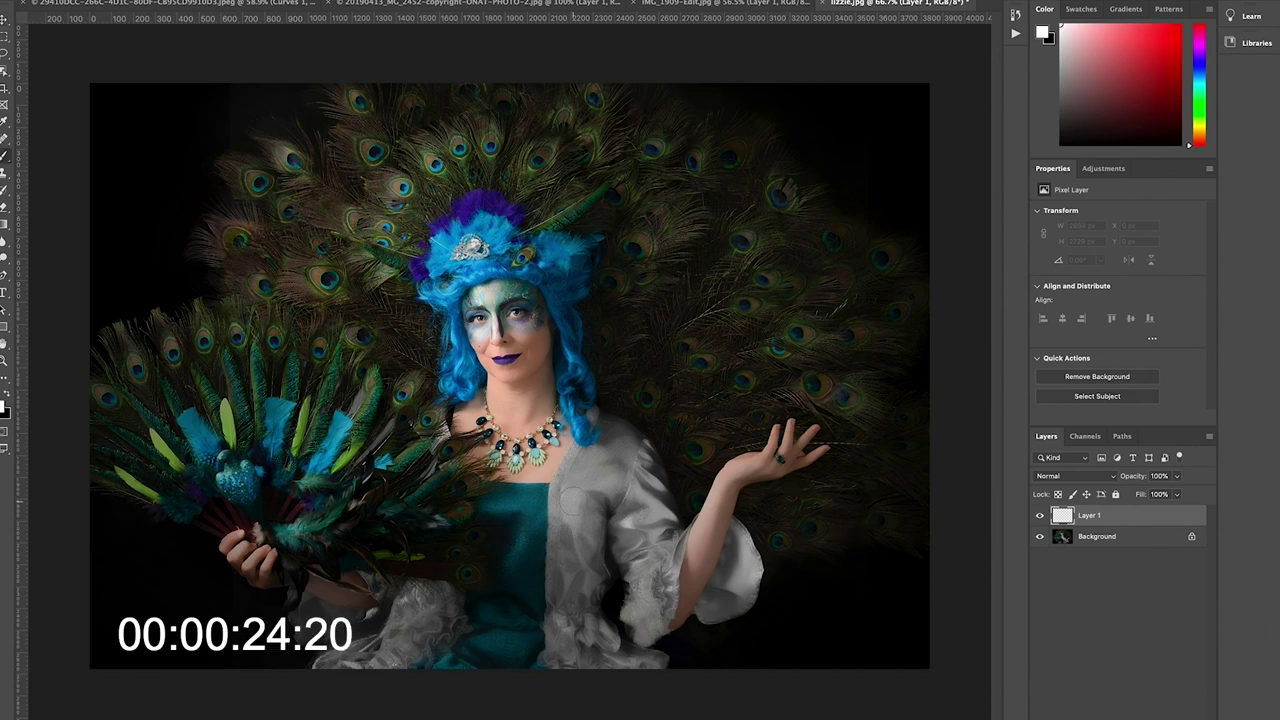
mouse_move(565, 360)
left_mouse_down()
mouse_move(450, 388)
mouse_move(447, 465)
mouse_move(565, 498)
mouse_move(603, 390)
mouse_move(527, 351)
left_mouse_up()
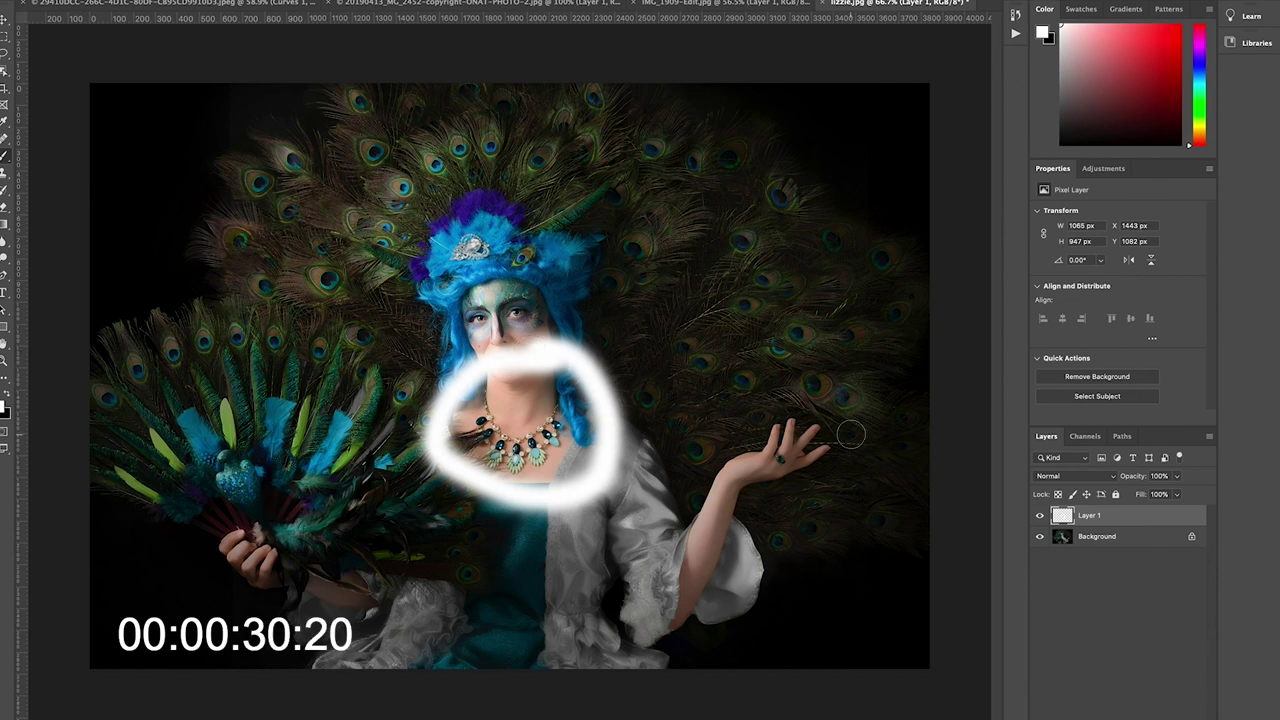
key("ctrl+z")
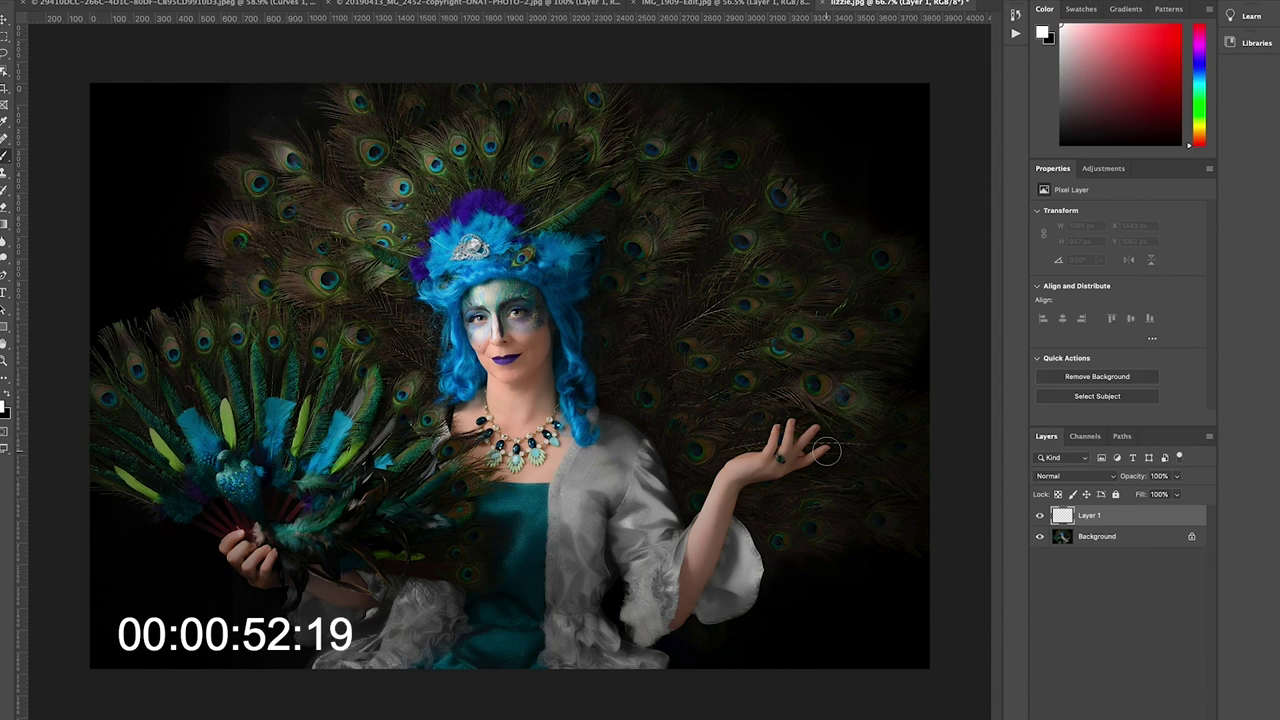
key("[")
key("[")
key("[")
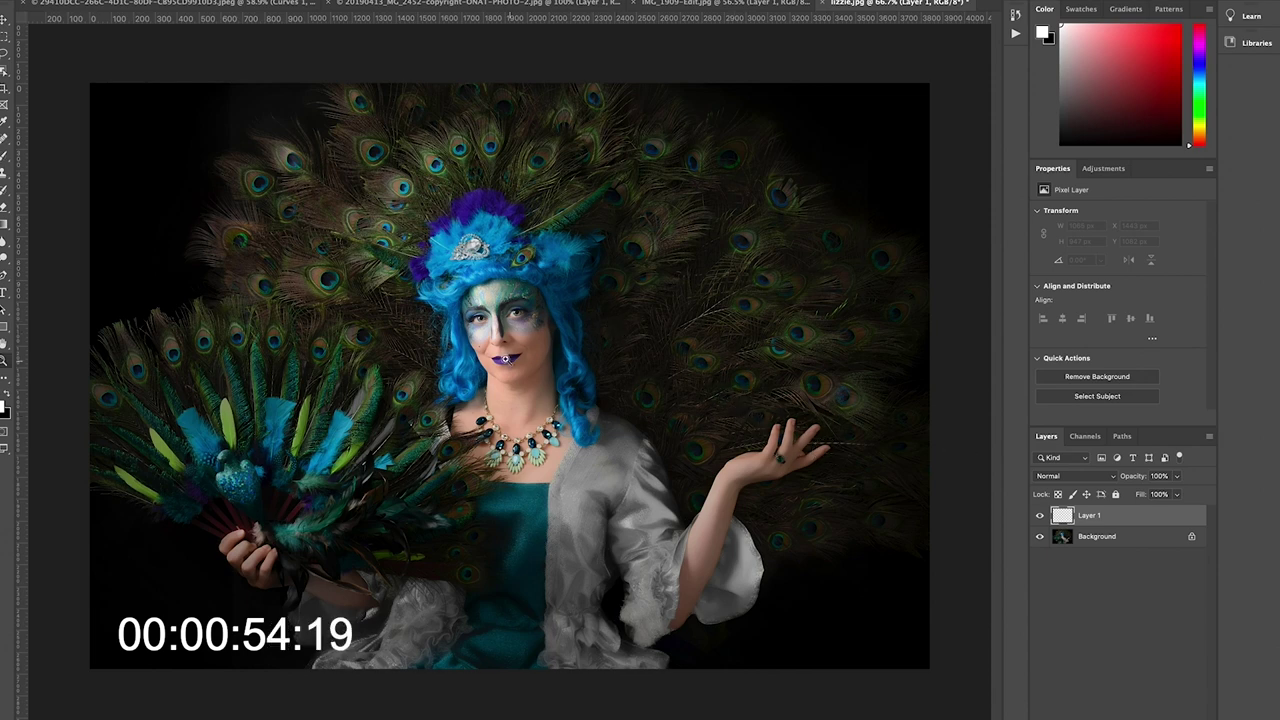
left_click_drag(505, 358, 609, 381)
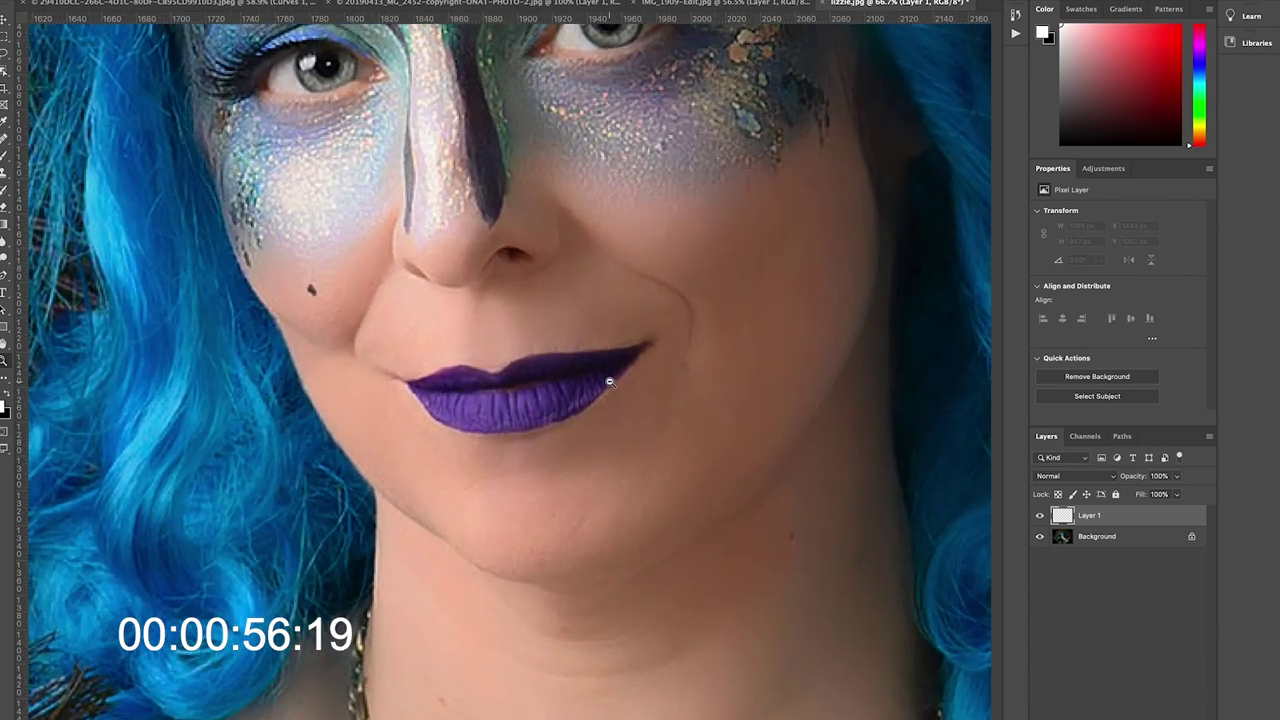
key("ctrl+0")
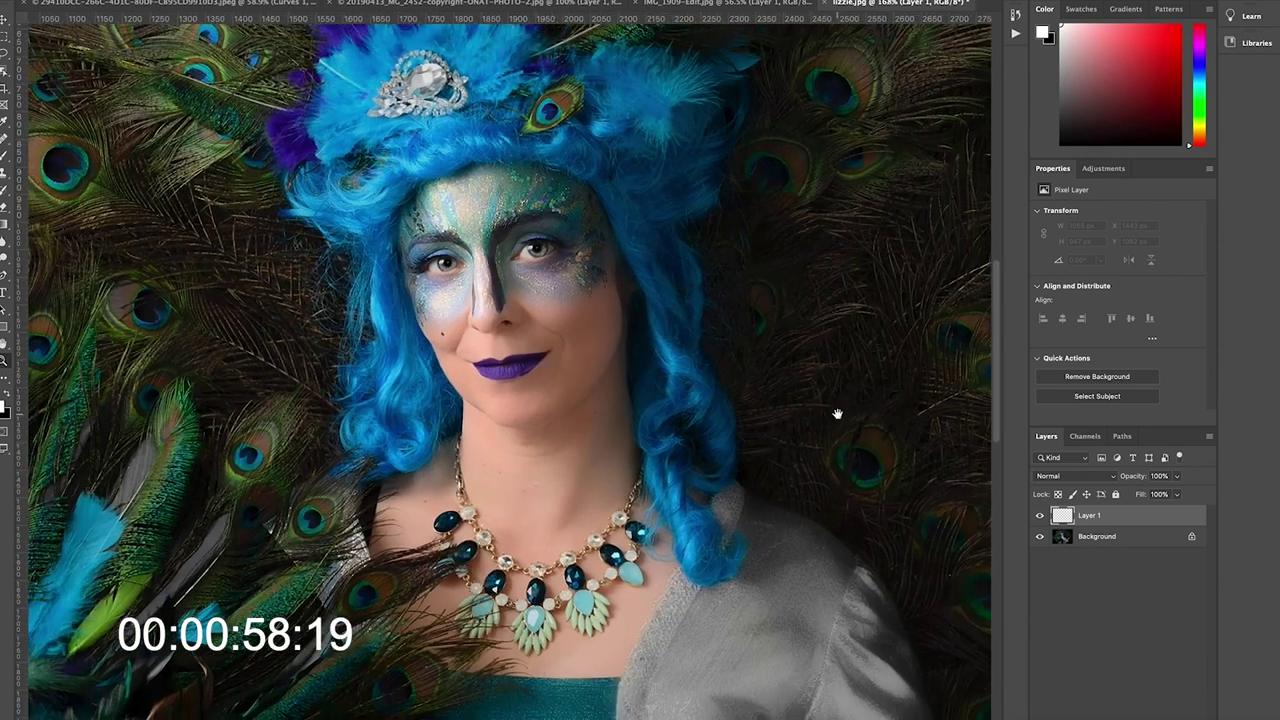
left_click_drag(837, 413, 426, 246)
left_click_drag(580, 434, 523, 360)
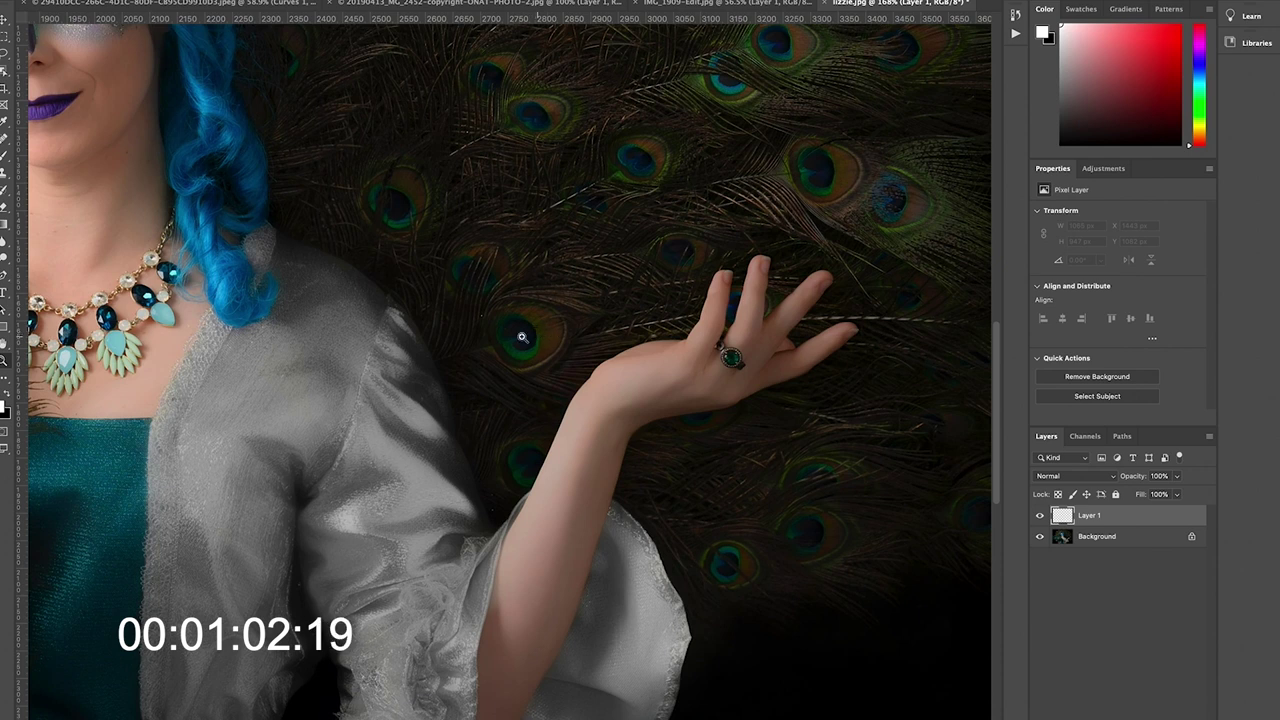
left_click_drag(416, 338, 722, 411)
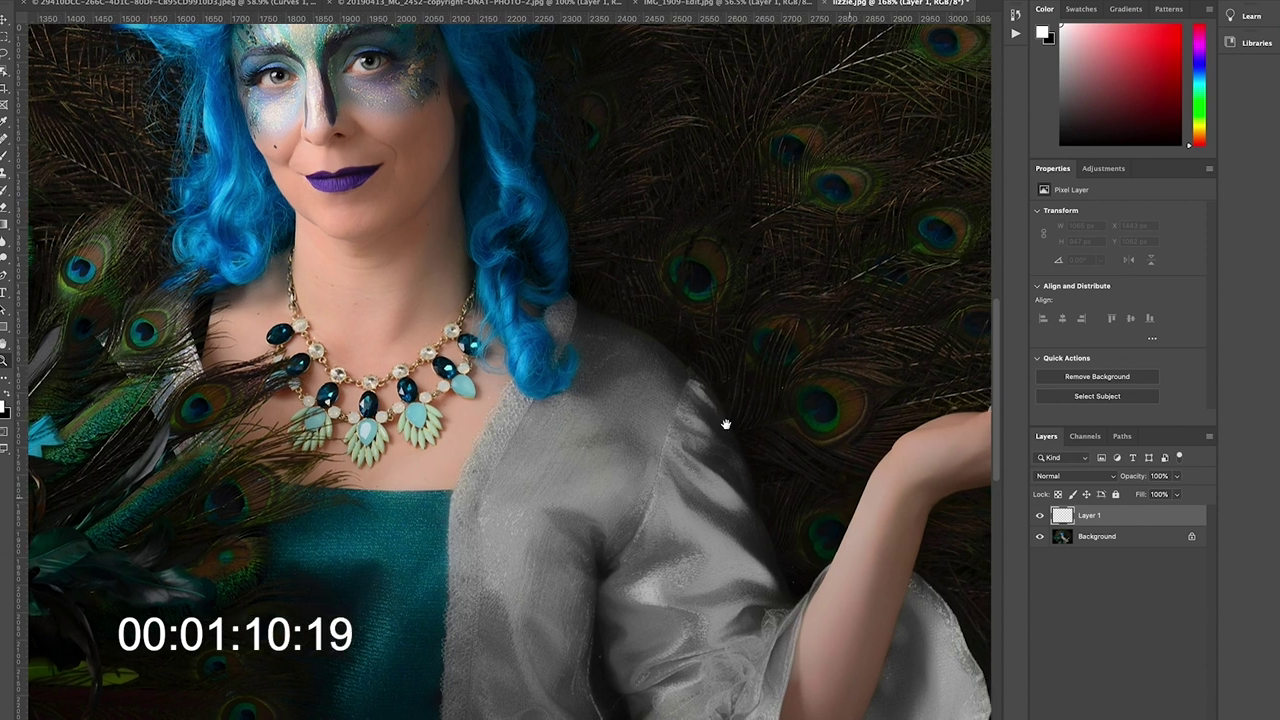
scroll(723, 423, "right", 5)
scroll(723, 423, "down", 4)
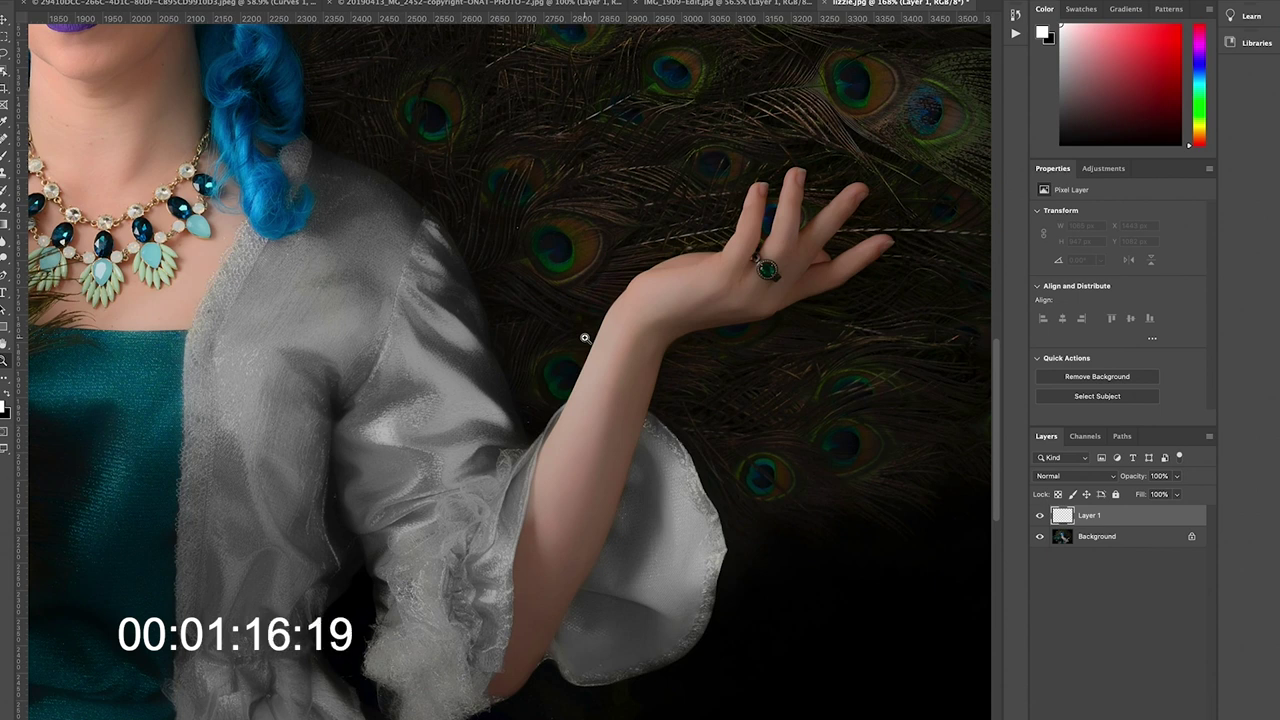
key("ctrl+0")
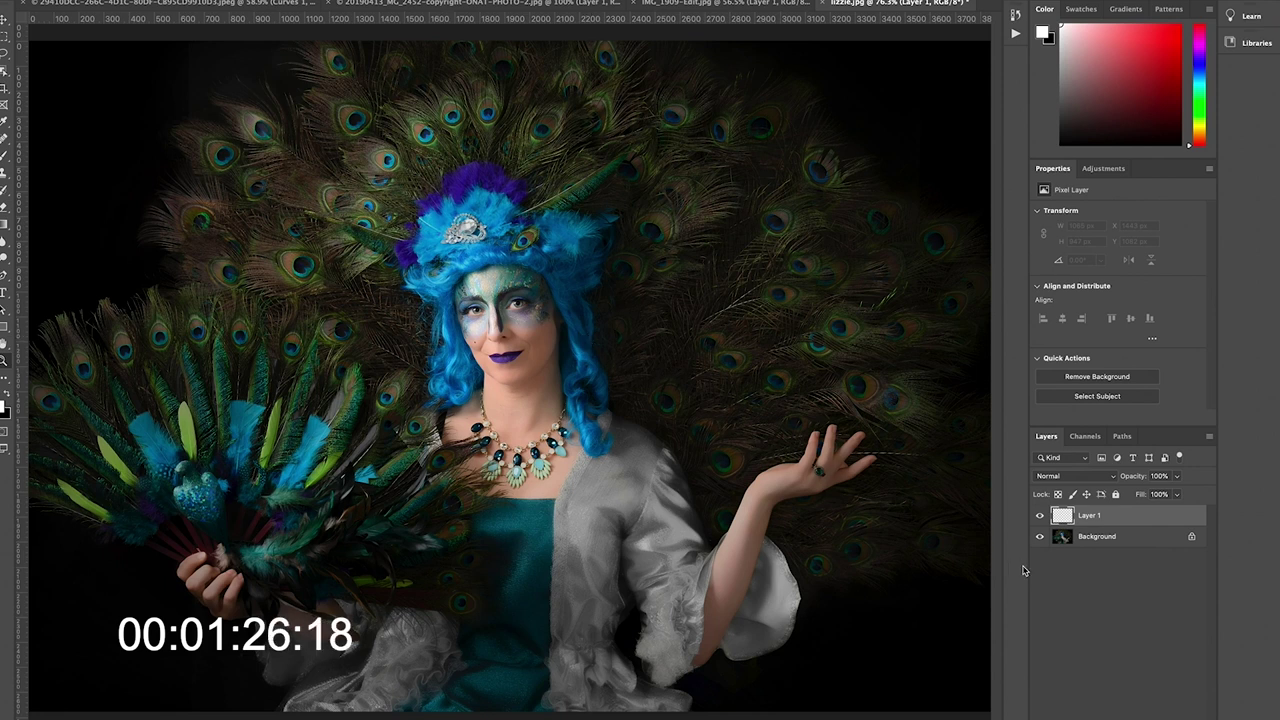
- With a resized Clone Stamp brush, mark the dark top-right and top-left gaps with white strokes
key("s")
mouse_move(695, 297)
left_mouse_down()
mouse_move(787, 320)
mouse_move(765, 290)
left_mouse_up()
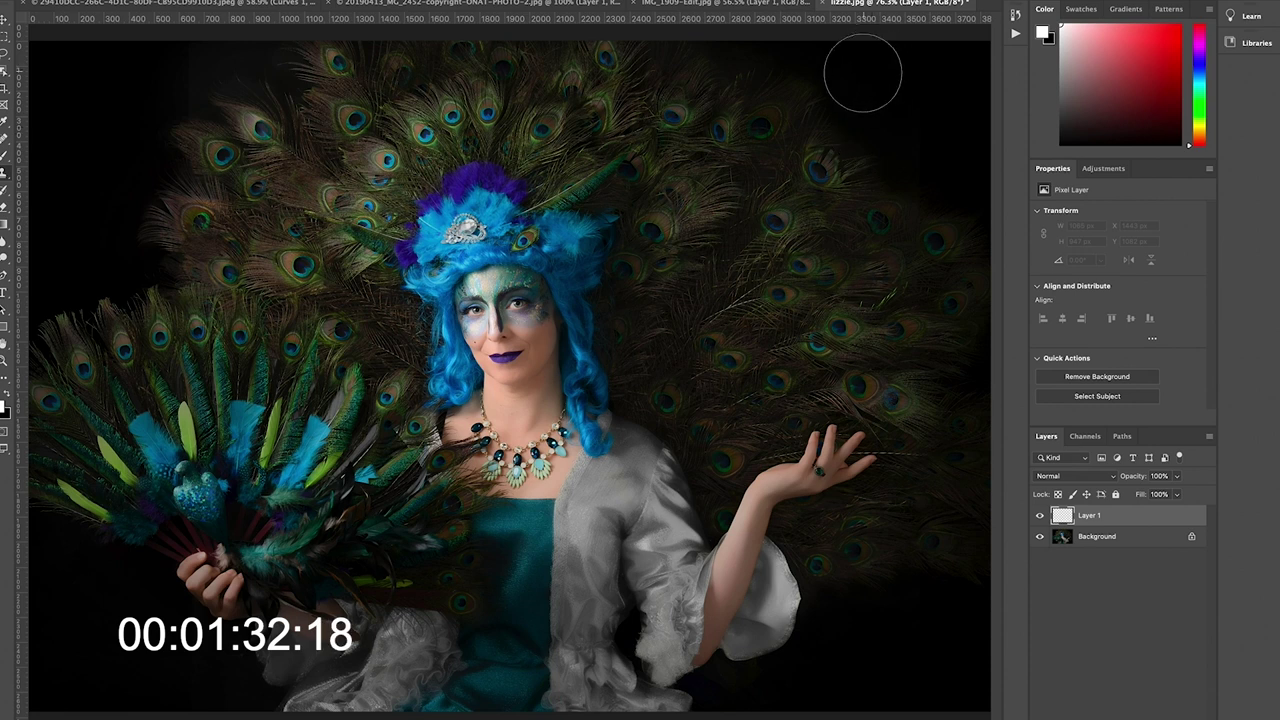
key("bracketleft")
key("bracketleft")
key("bracketleft")
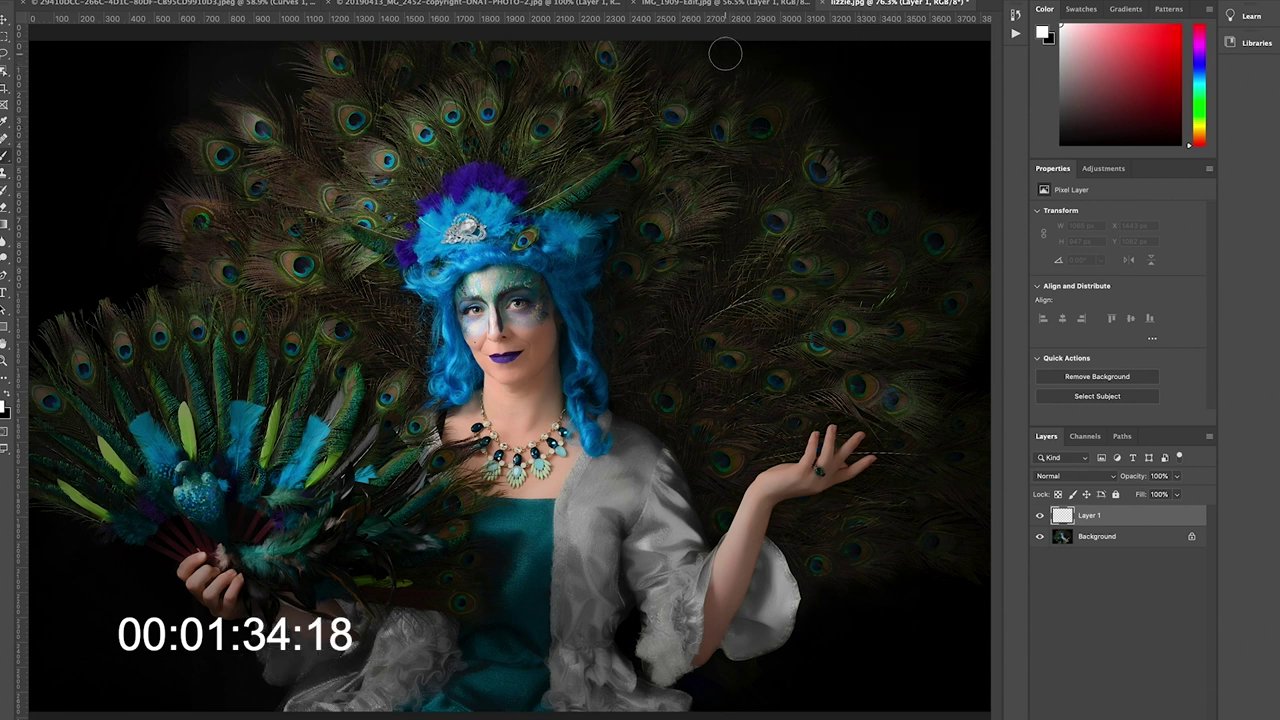
left_click_drag(725, 55, 990, 238)
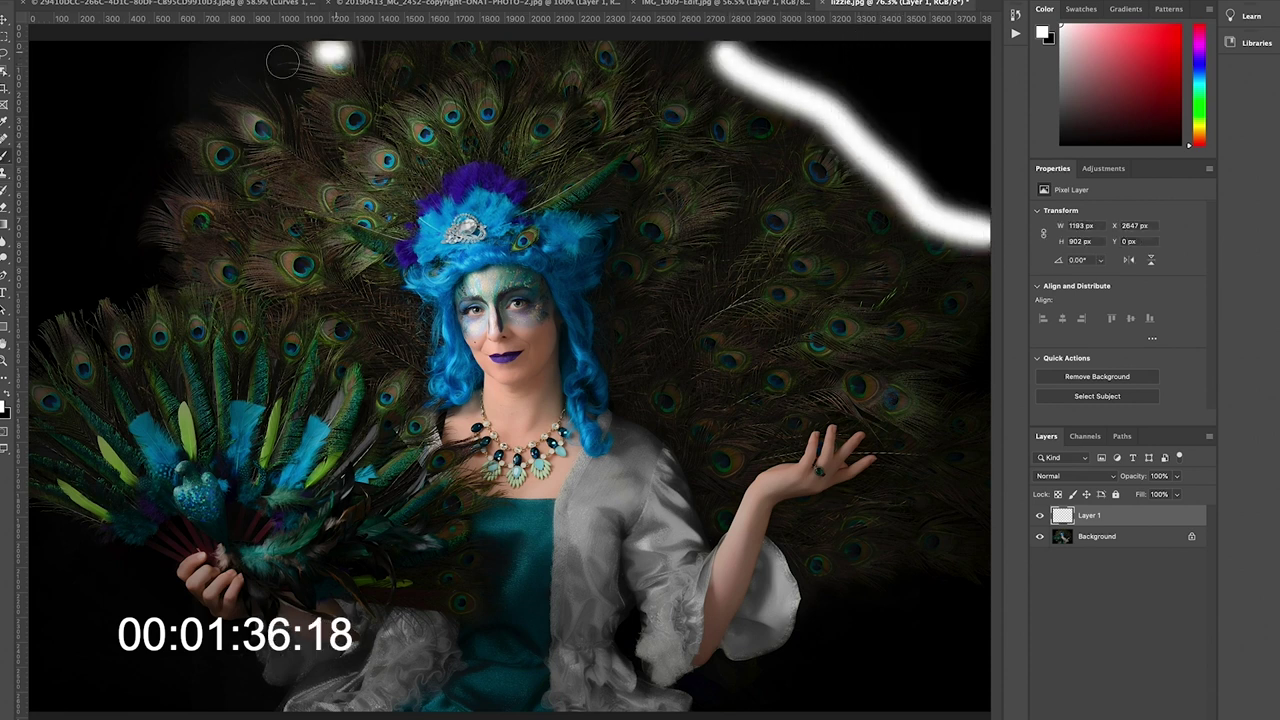
mouse_move(282, 62)
left_mouse_down()
mouse_move(192, 170)
mouse_move(183, 267)
mouse_move(42, 322)
left_mouse_up()
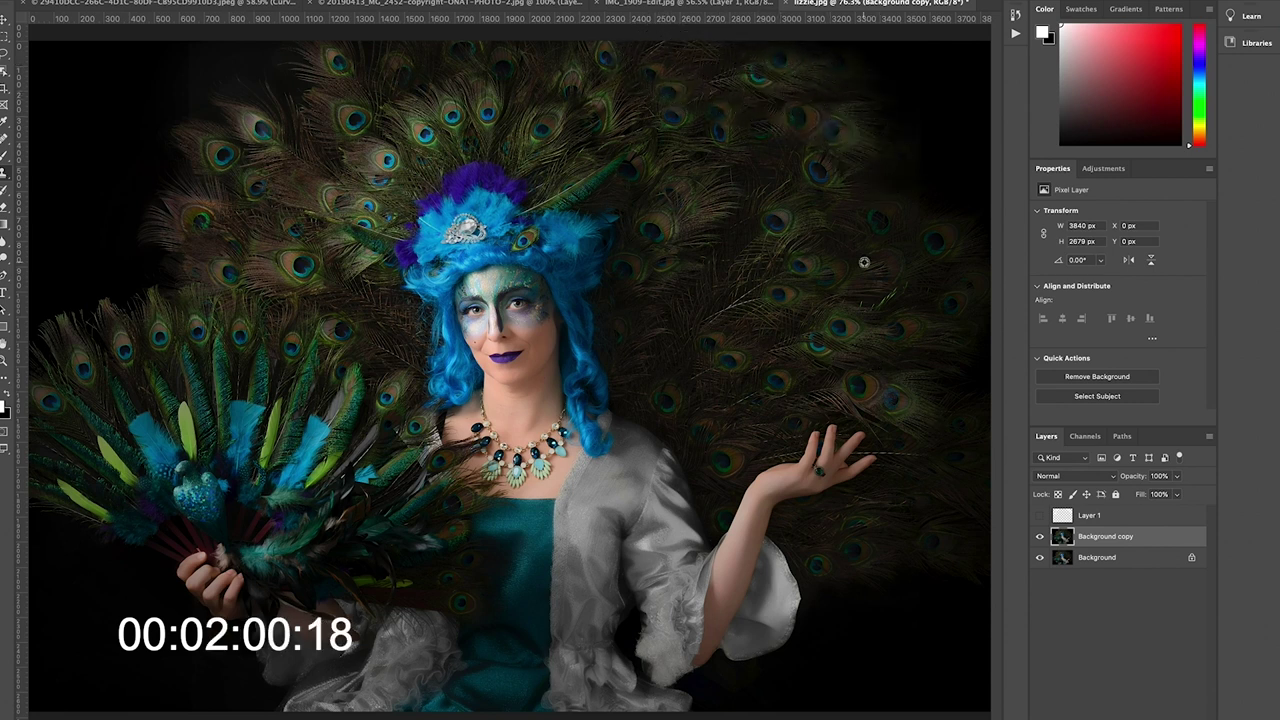
- Clone feathers and feather eyes into the dark upper-right area, upper-left area, left edge and top-left corner
mouse_move(864, 262)
left_mouse_down()
mouse_move(931, 206)
mouse_move(949, 166)
mouse_move(940, 75)
left_mouse_up()
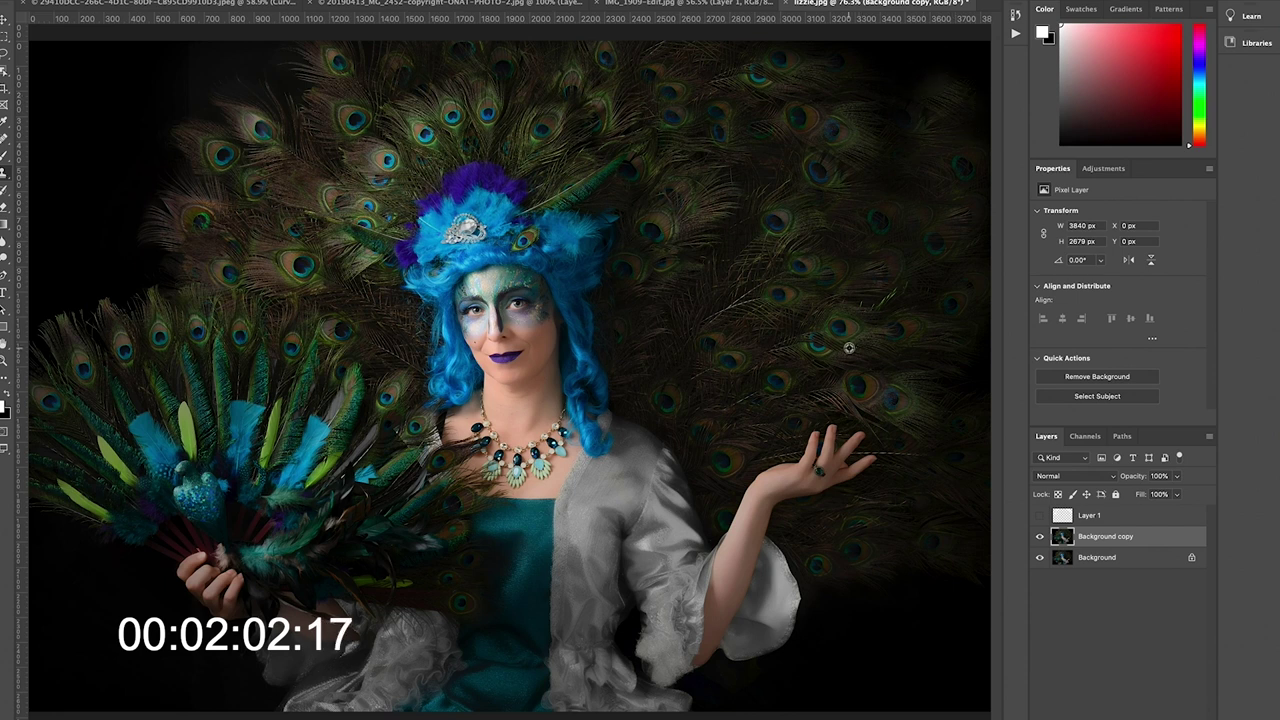
mouse_move(917, 206)
left_mouse_down()
mouse_move(854, 160)
mouse_move(914, 123)
mouse_move(944, 79)
mouse_move(840, 80)
left_mouse_up()
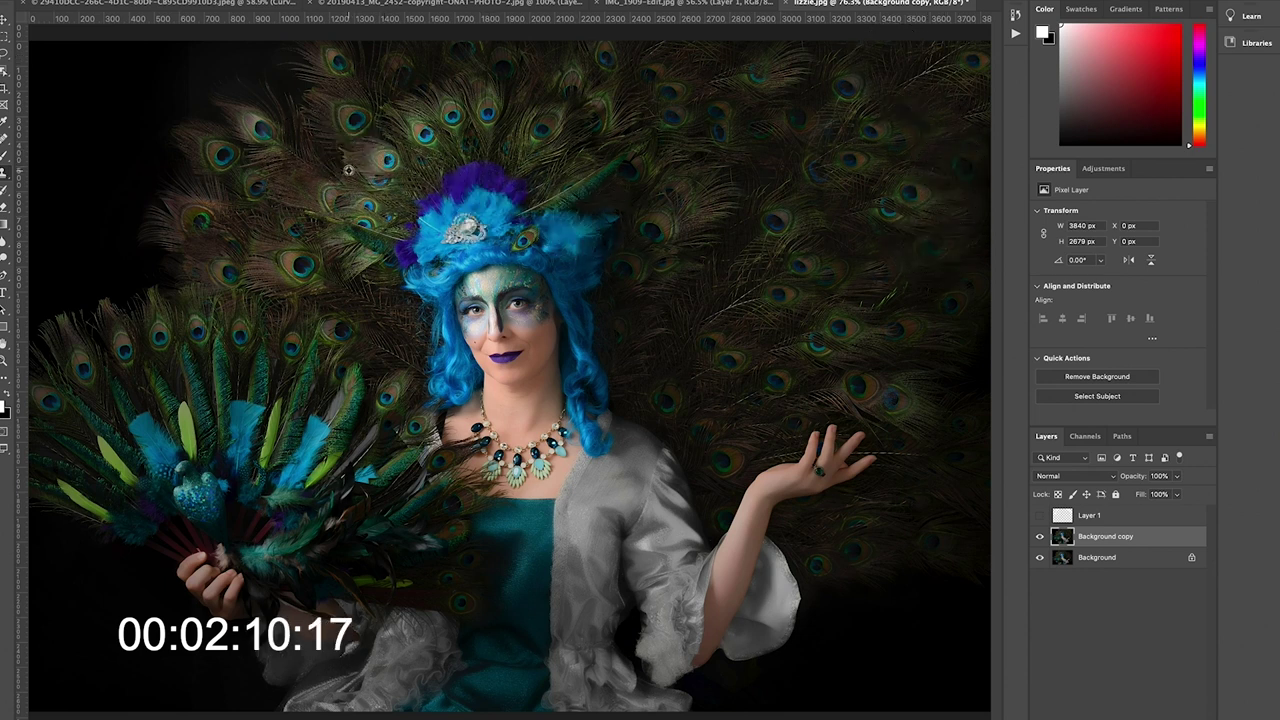
mouse_move(170, 262)
left_mouse_down()
mouse_move(160, 266)
mouse_move(186, 258)
mouse_move(60, 272)
mouse_move(247, 166)
mouse_move(90, 230)
mouse_move(270, 170)
left_mouse_up()
mouse_move(333, 62)
left_mouse_down()
mouse_move(192, 115)
mouse_move(191, 154)
left_mouse_up()
mouse_move(234, 72)
left_mouse_down()
mouse_move(63, 70)
mouse_move(212, 97)
mouse_move(184, 62)
mouse_move(94, 225)
mouse_move(66, 172)
left_mouse_up()
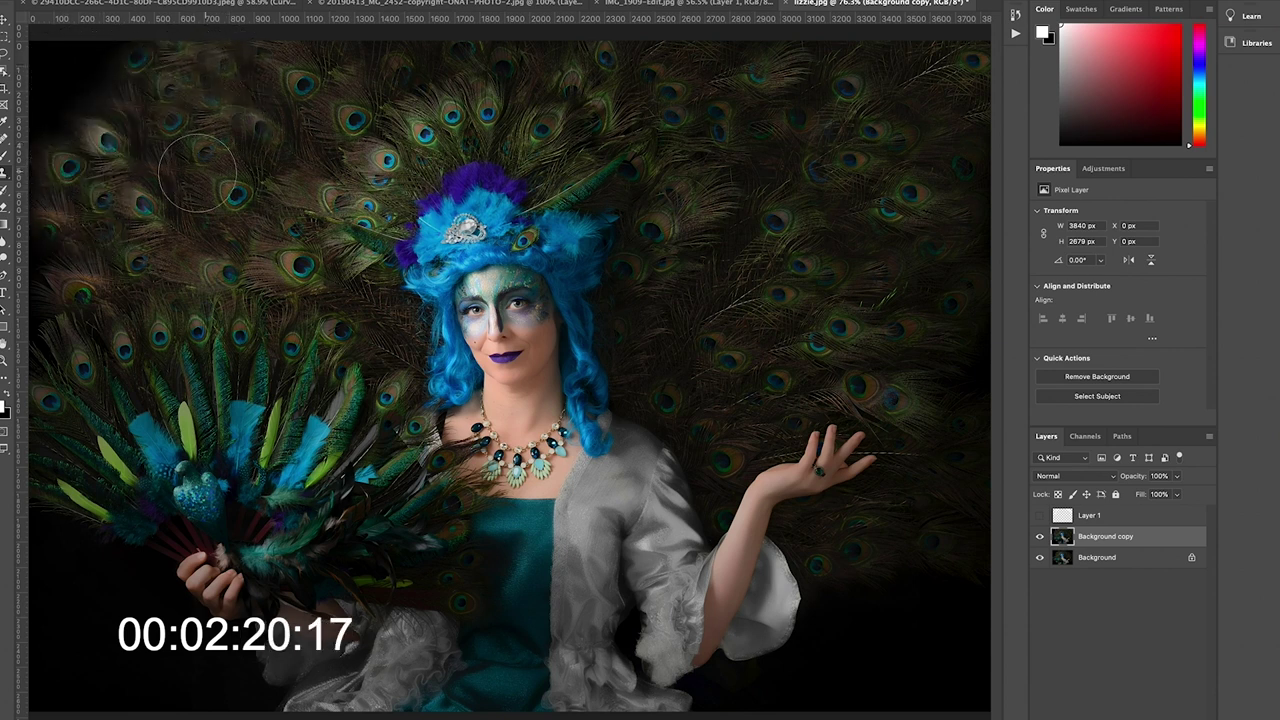
mouse_move(197, 172)
left_mouse_down()
mouse_move(64, 225)
mouse_move(77, 46)
left_mouse_up()
mouse_move(204, 131)
left_mouse_down()
mouse_move(170, 58)
mouse_move(56, 70)
mouse_move(50, 140)
left_mouse_up()
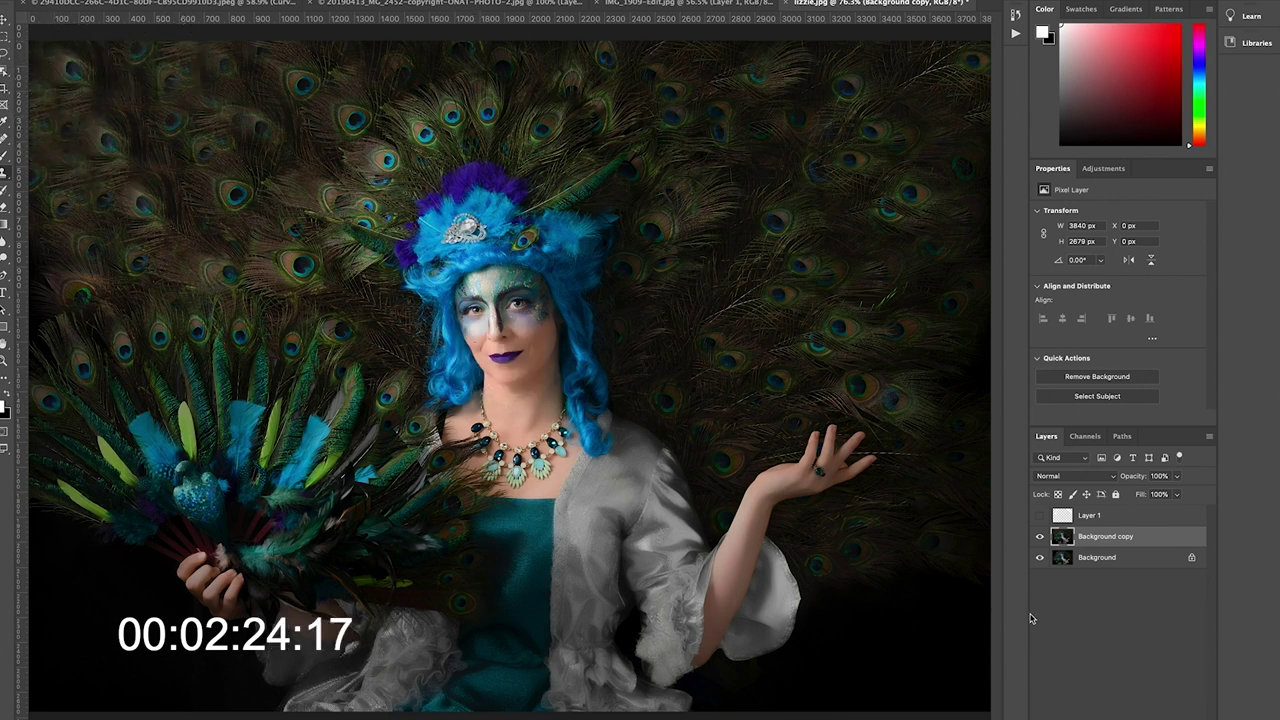